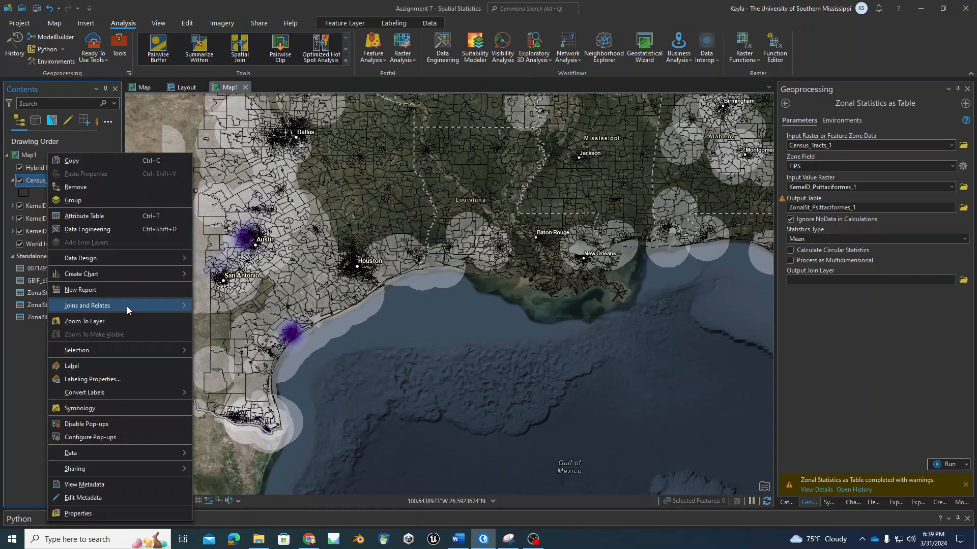
# Set up an attribute join on Census_Tracts_1 with input field FIPS, join table ZonalSt_Gruiformes and join field FIPS.
pyautogui.moveTo(127, 306)
pyautogui.click(255, 312)
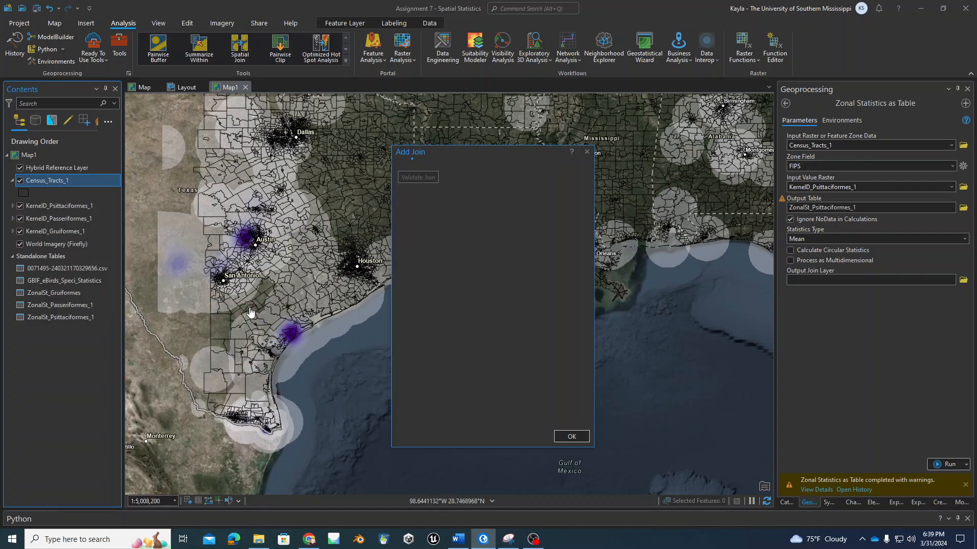
pyautogui.click(572, 199)
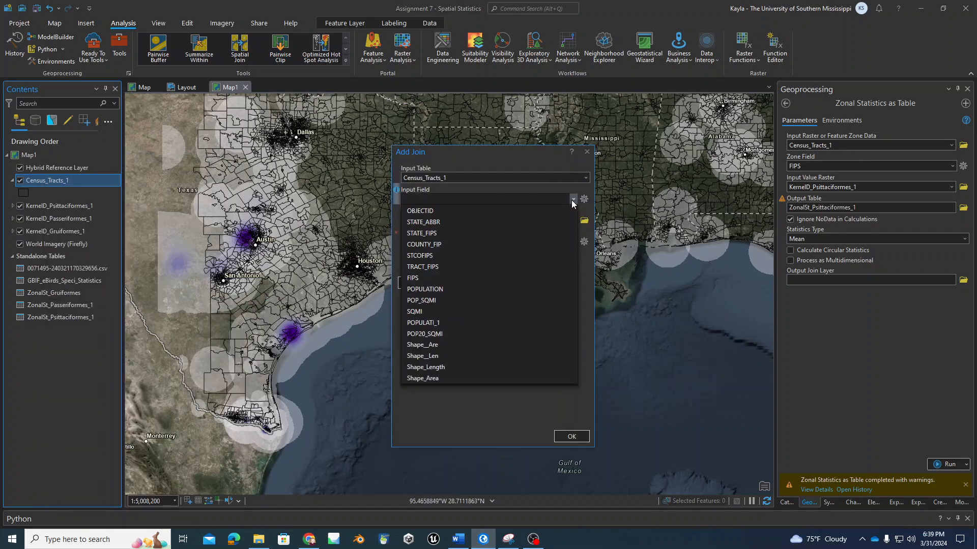
pyautogui.click(419, 278)
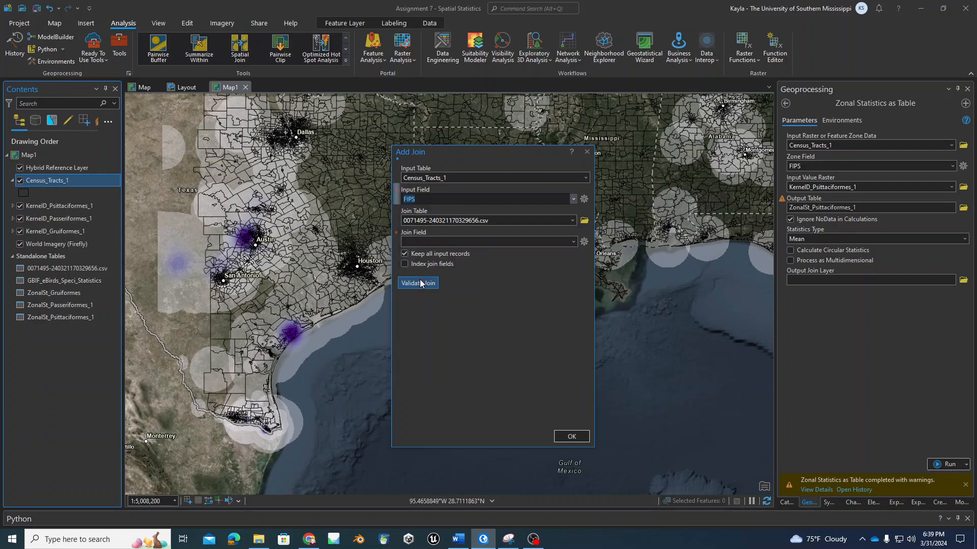
pyautogui.click(572, 220)
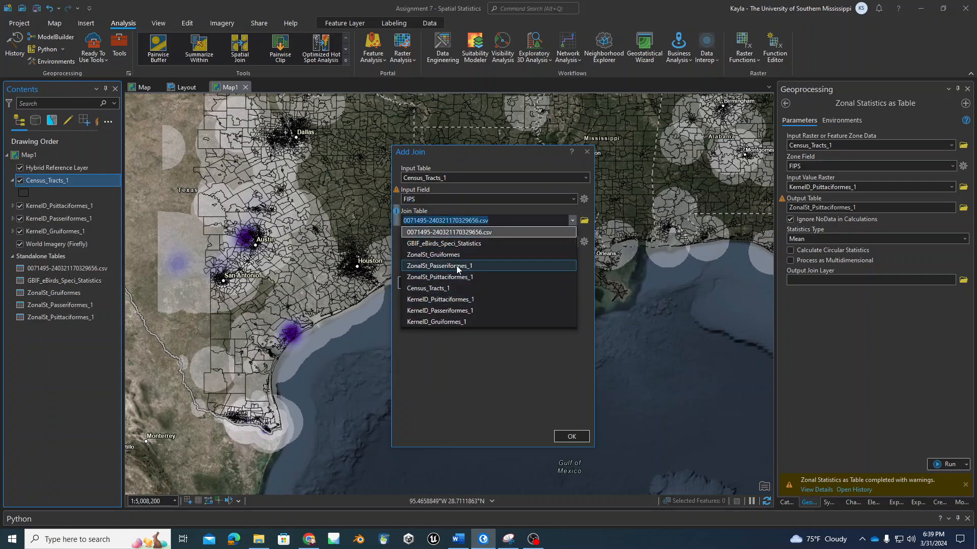
pyautogui.click(447, 254)
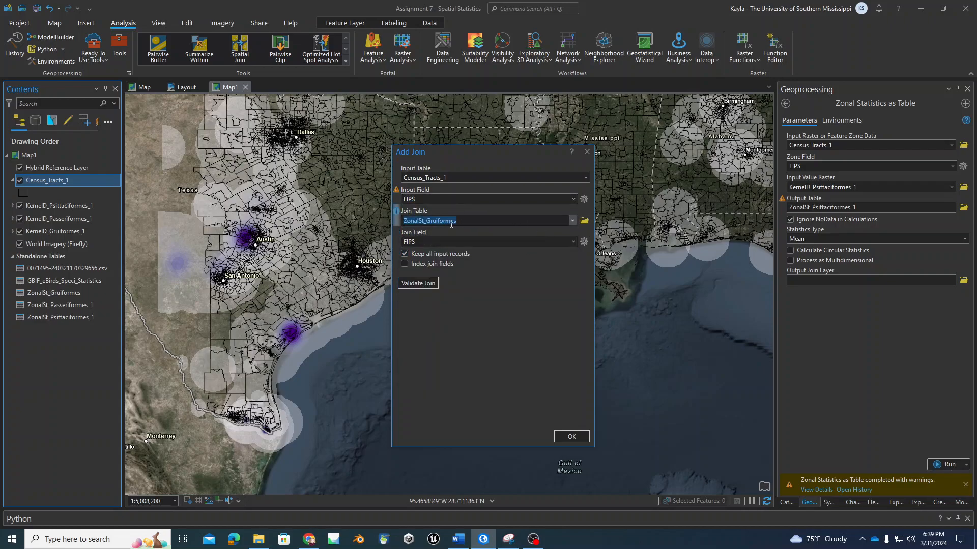
pyautogui.click(418, 242)
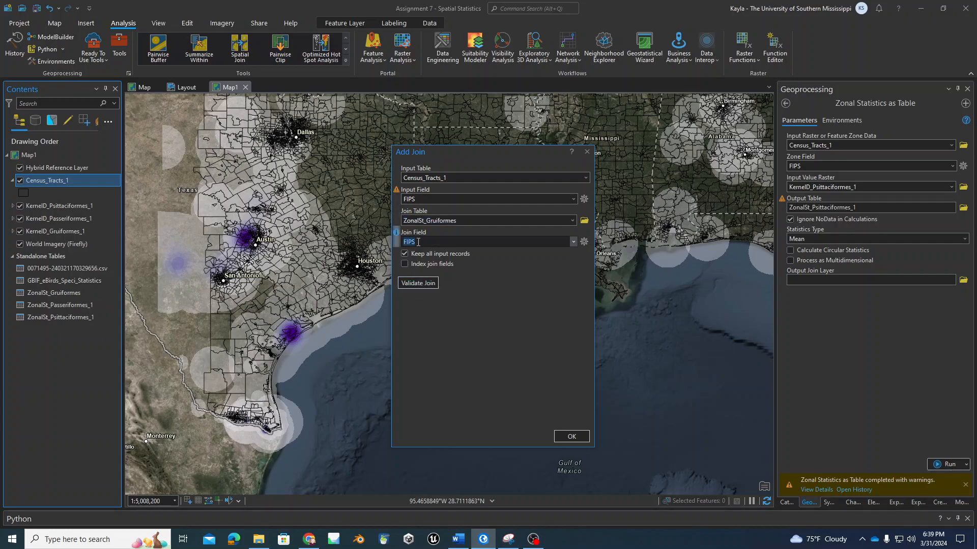
pyautogui.click(431, 331)
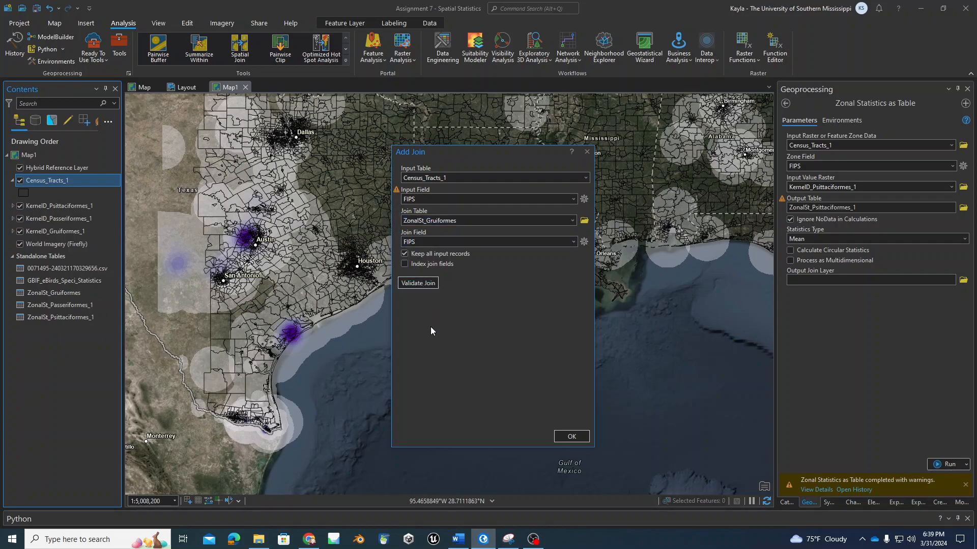
pyautogui.click(571, 243)
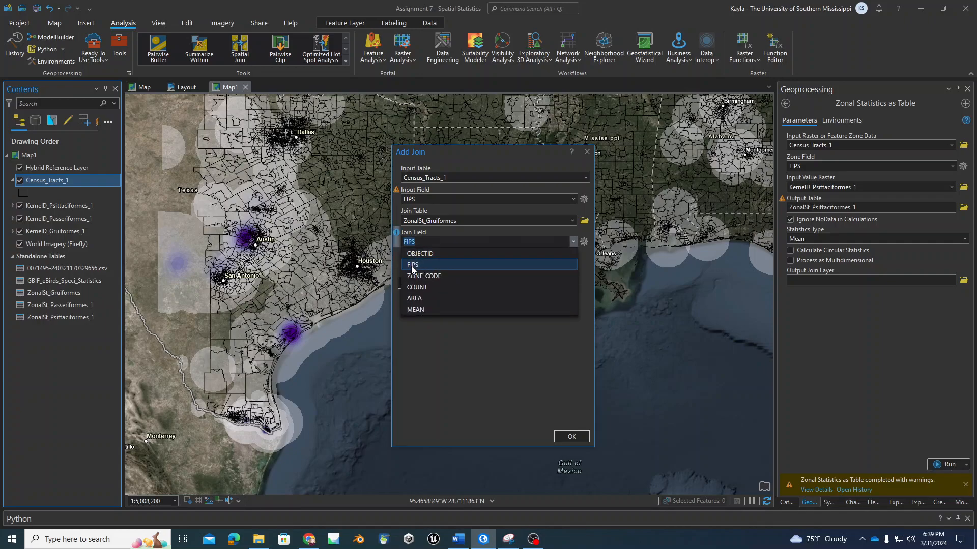
pyautogui.click(413, 266)
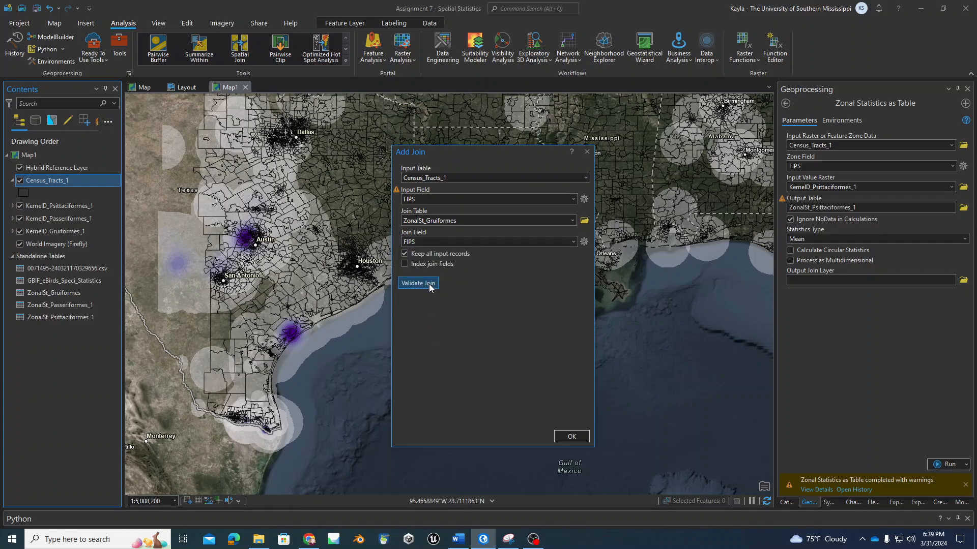
# Validate the join with ZonalSt_Gruiformes, review the matched record counts in the messages, and apply the join.
pyautogui.click(426, 288)
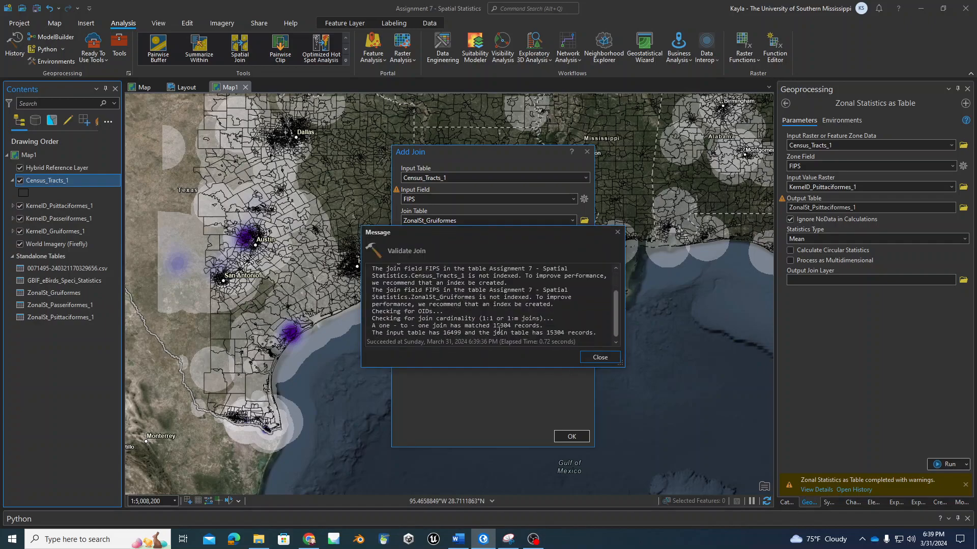
pyautogui.moveTo(492, 326); pyautogui.dragTo(590, 333)
pyautogui.moveTo(440, 333); pyautogui.dragTo(464, 334)
pyautogui.click(588, 359)
pyautogui.click(573, 438)
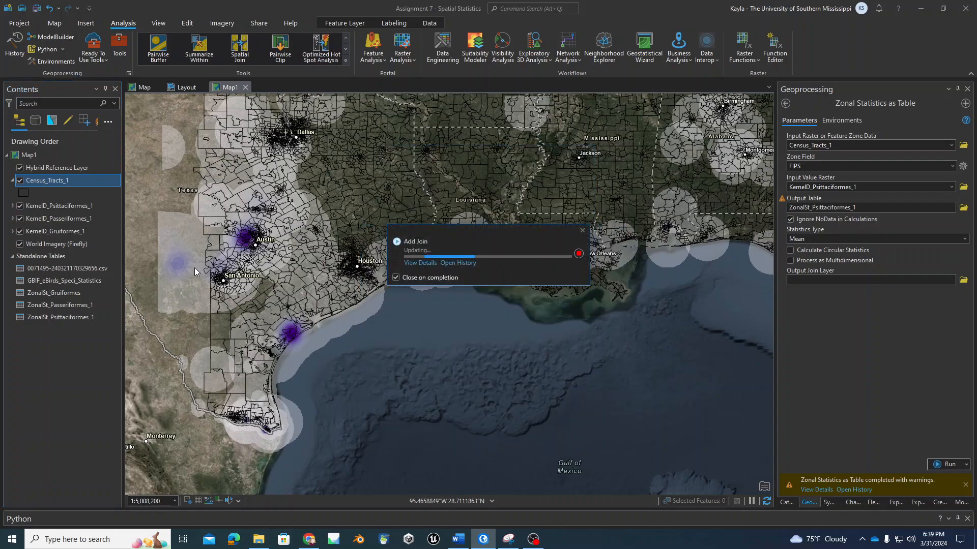
# Set up a second join on Census_Tracts_1 with input field FIPS [Census_Tracts_1.FIPS] and join table ZonalSt_Passeriformes_1.
pyautogui.rightClick(62, 180)
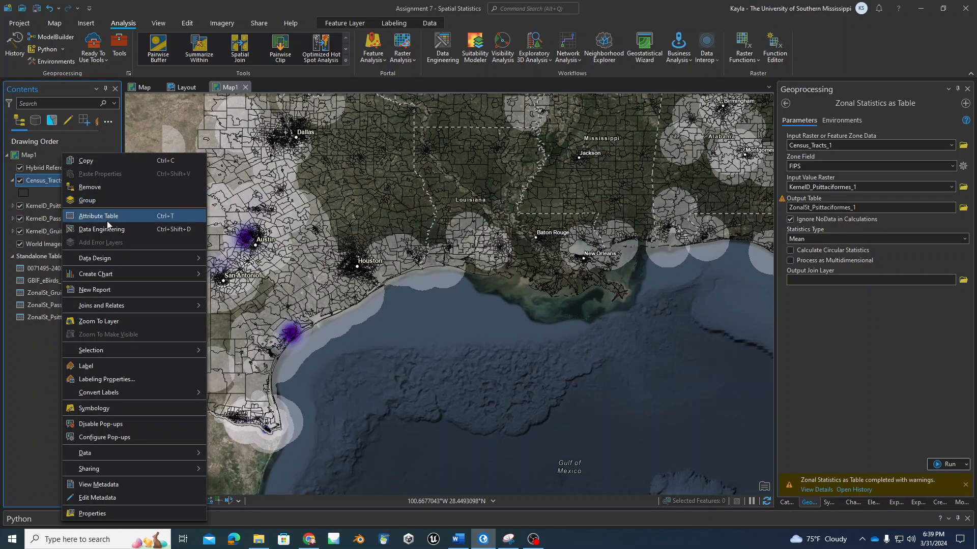
pyautogui.moveTo(152, 306)
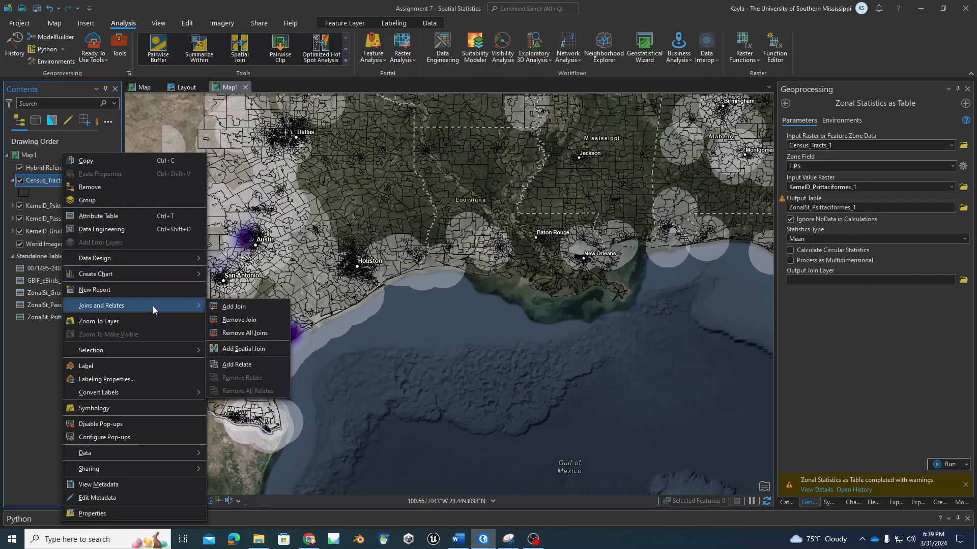
pyautogui.click(245, 311)
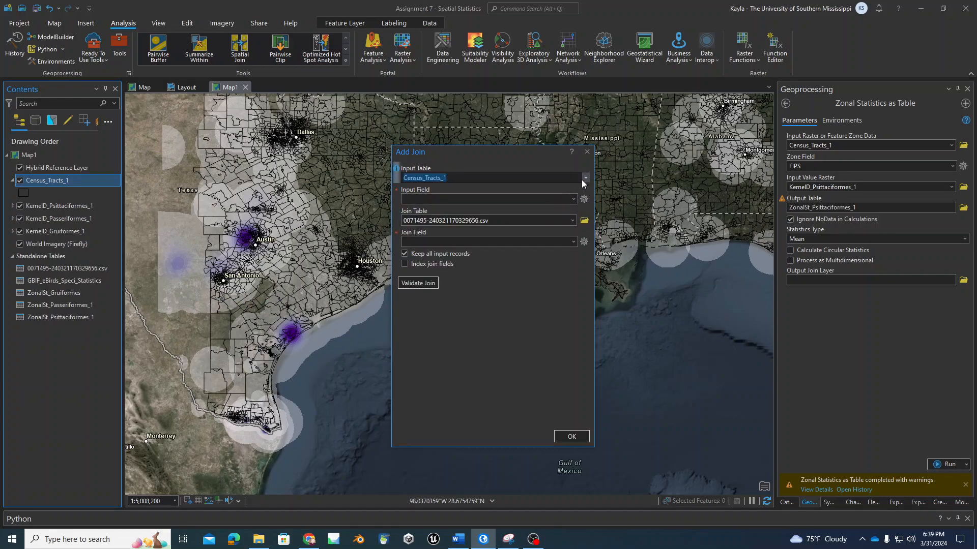
pyautogui.click(571, 199)
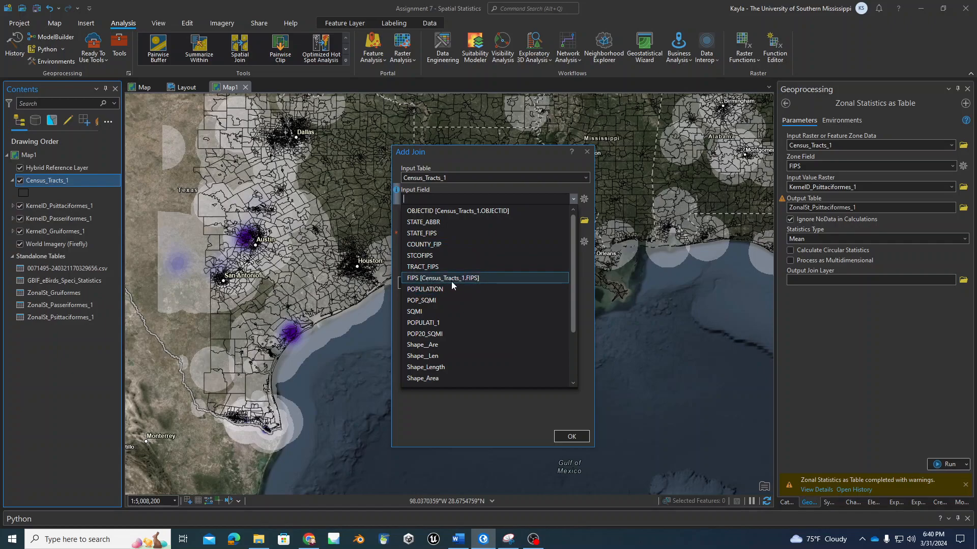
pyautogui.scroll(-2, 446, 312)
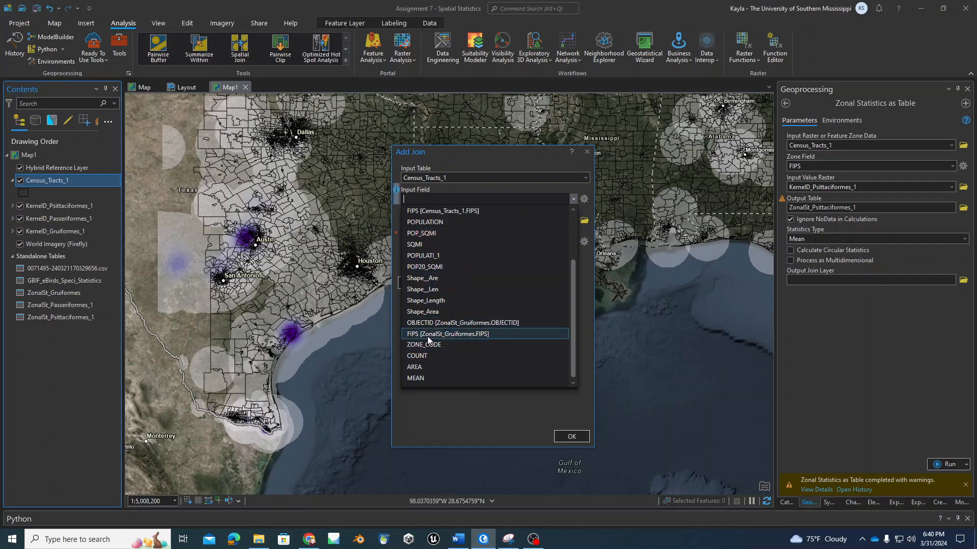
pyautogui.scroll(2, 472, 331)
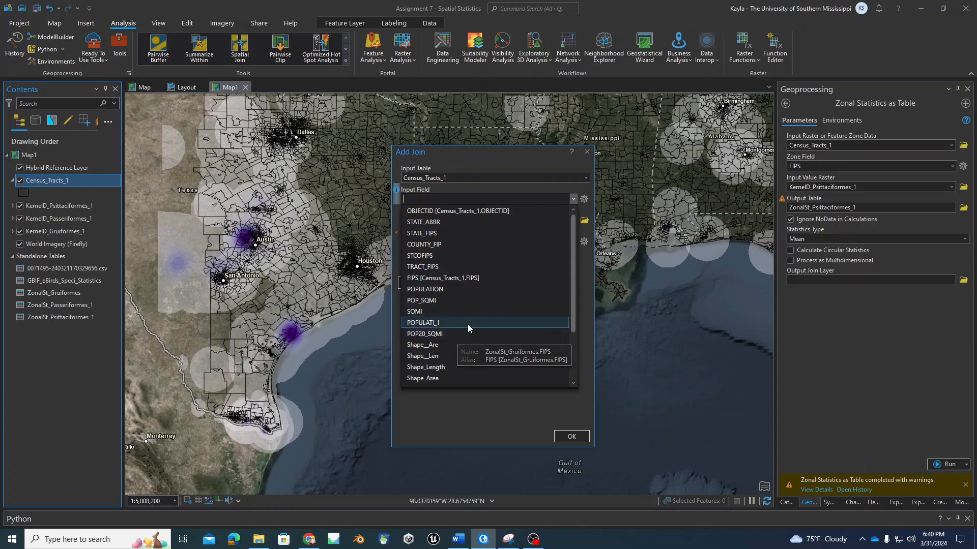
pyautogui.click(439, 278)
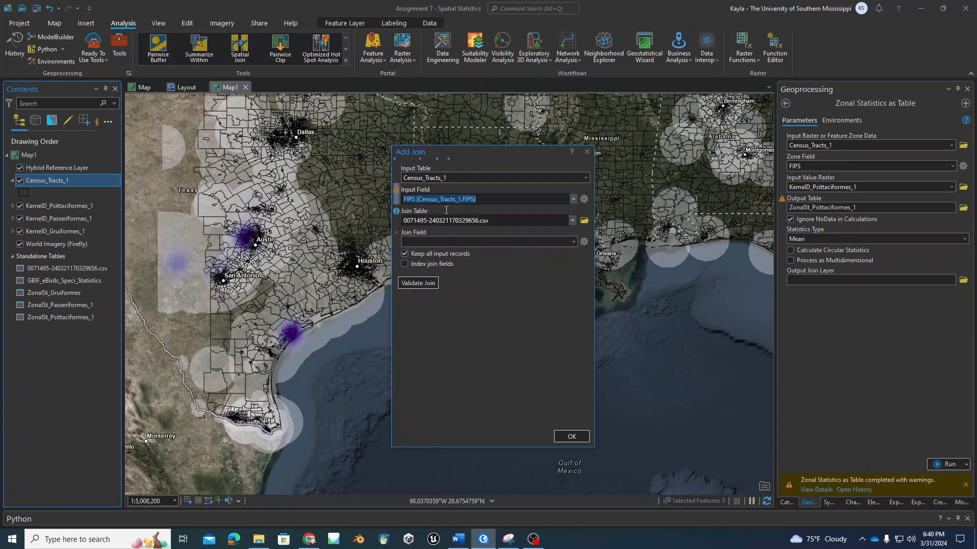
pyautogui.click(572, 221)
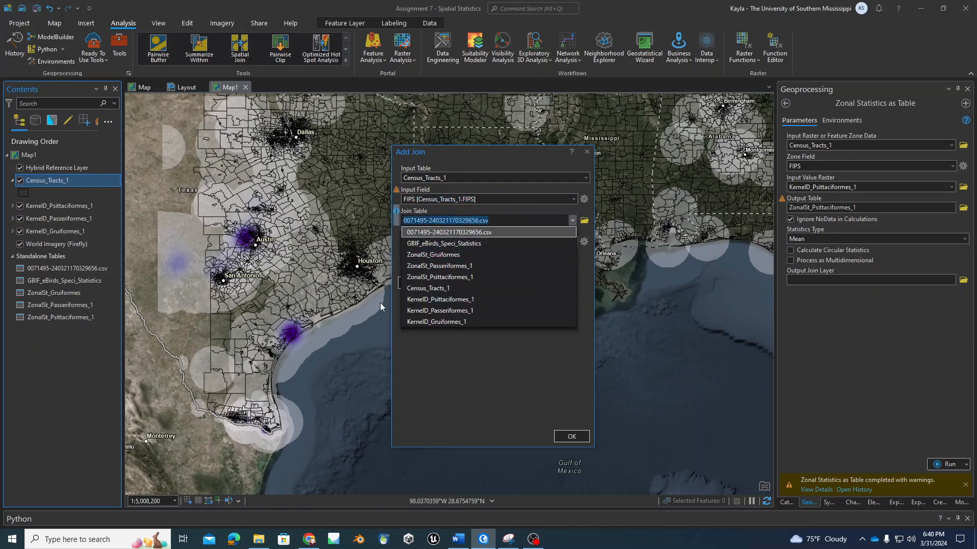
pyautogui.click(476, 265)
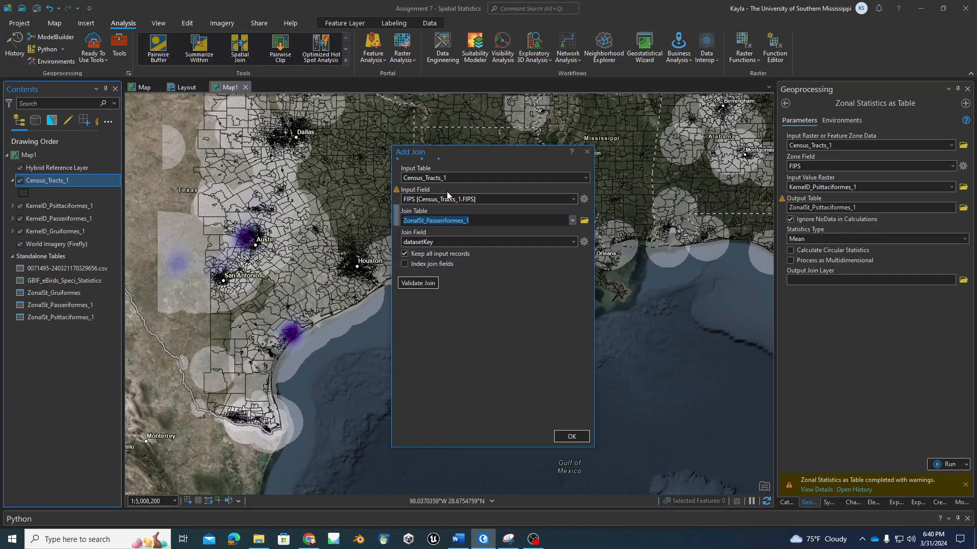
# Validate the join with ZonalSt_Passeriformes_1, review the warning and matched record counts, and apply the join.
pyautogui.click(419, 283)
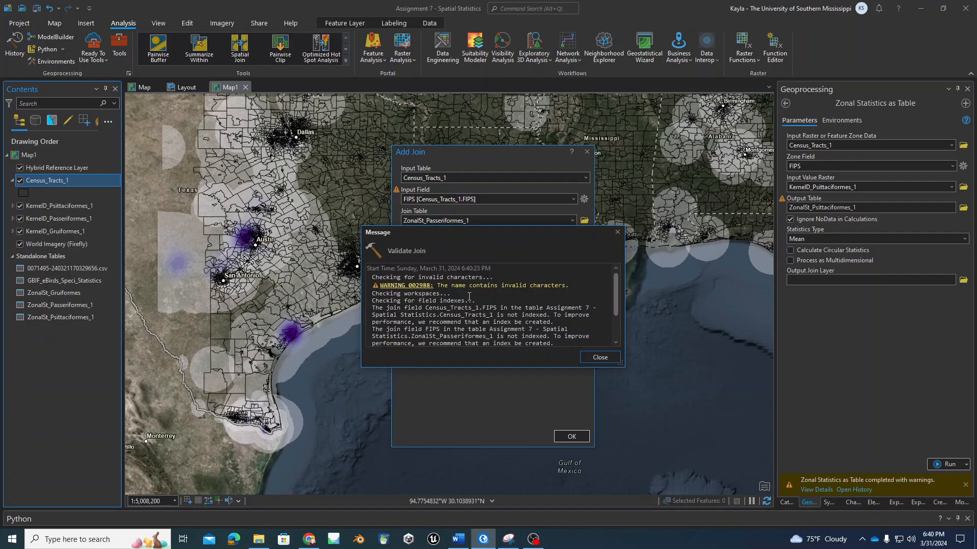
pyautogui.moveTo(571, 286); pyautogui.dragTo(348, 286)
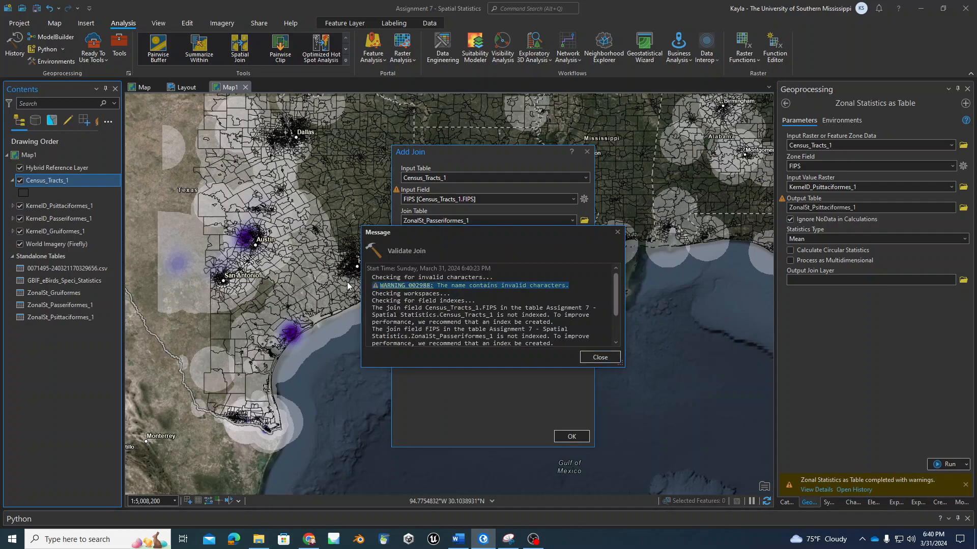
pyautogui.scroll(-2, 566, 325)
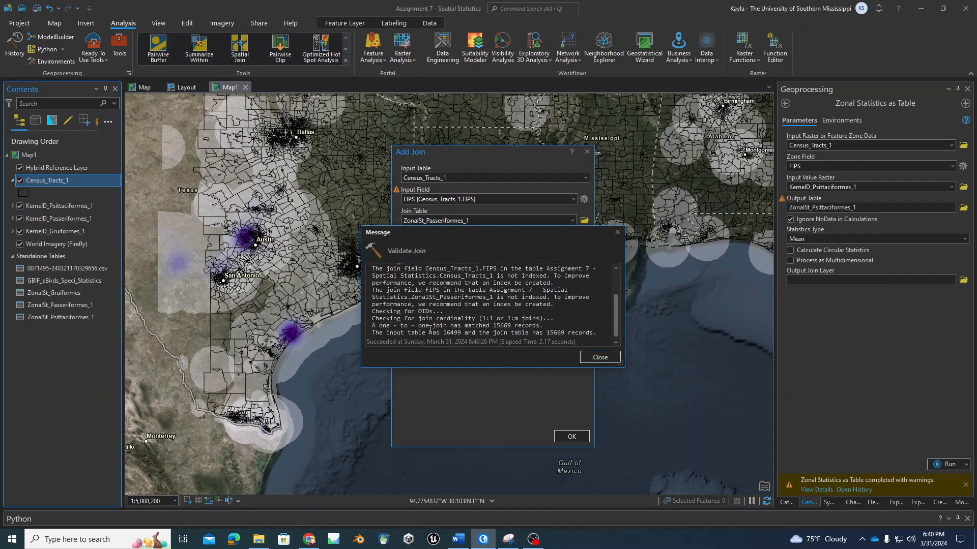
pyautogui.moveTo(437, 321); pyautogui.dragTo(569, 342)
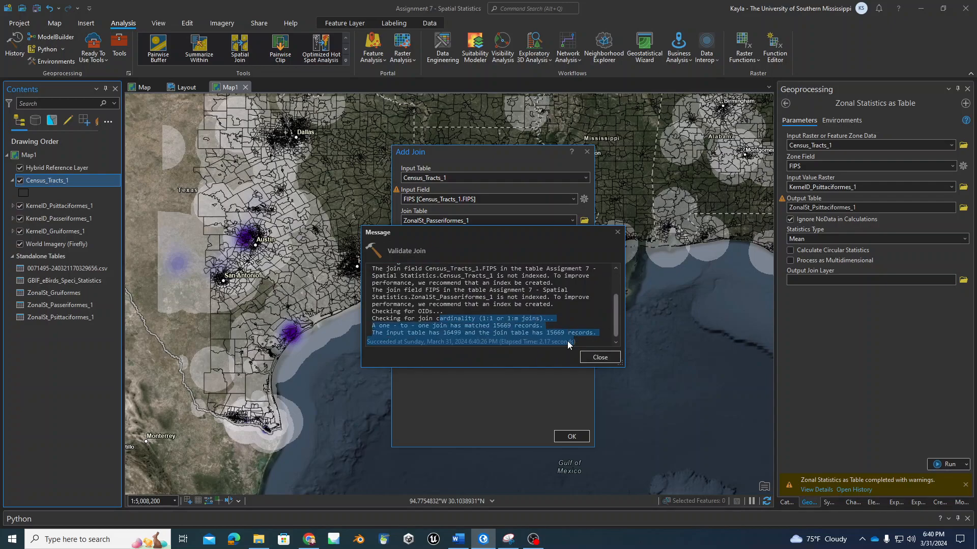
pyautogui.click(569, 343)
pyautogui.click(600, 358)
pyautogui.click(571, 436)
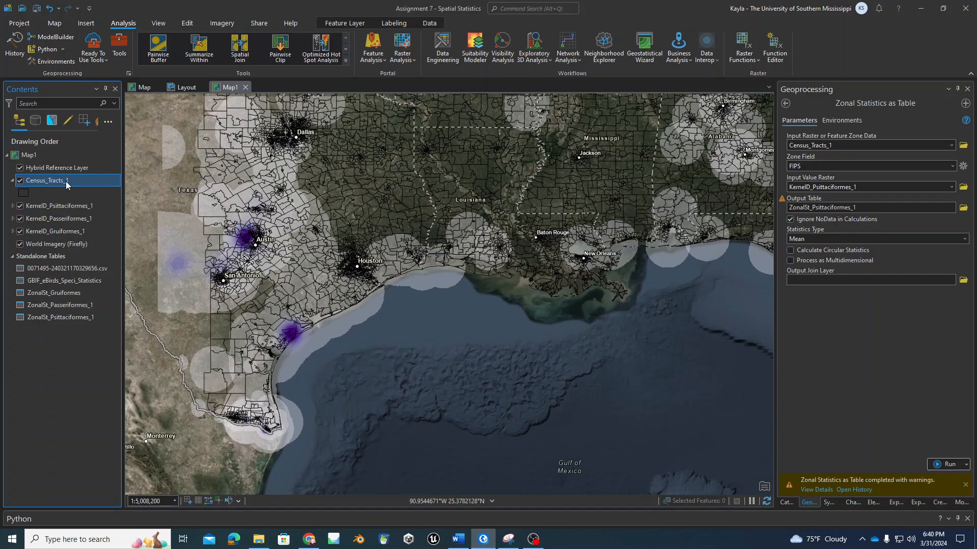
pyautogui.rightClick(66, 181)
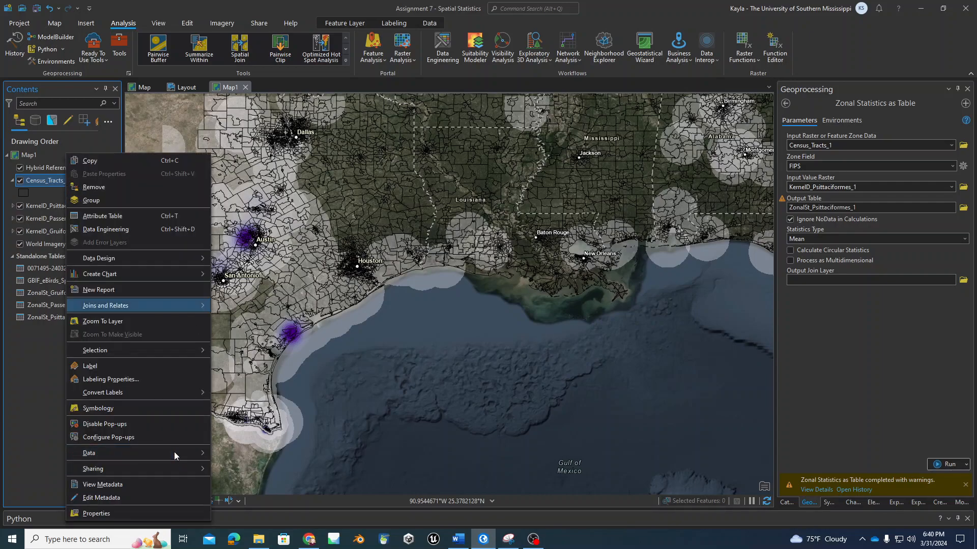
pyautogui.moveTo(198, 453)
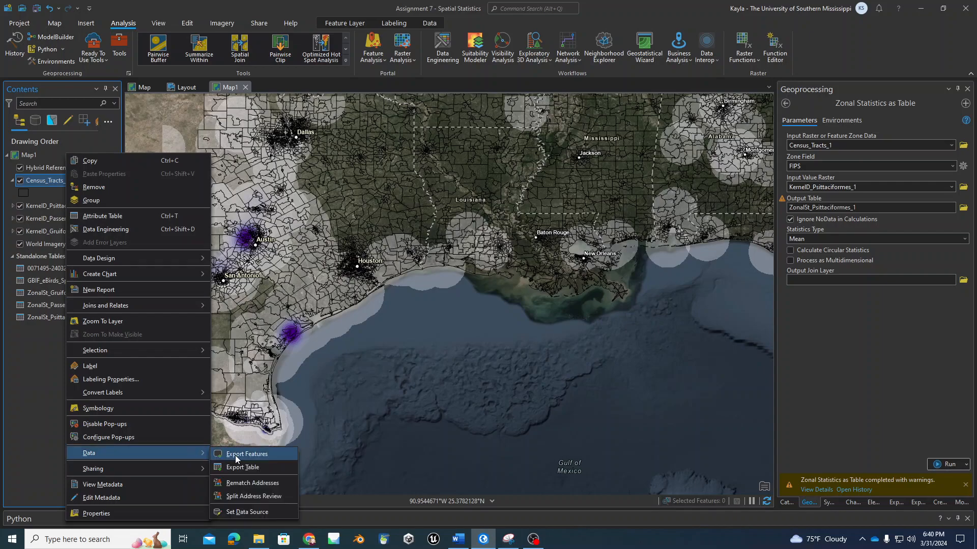
pyautogui.click(38, 367)
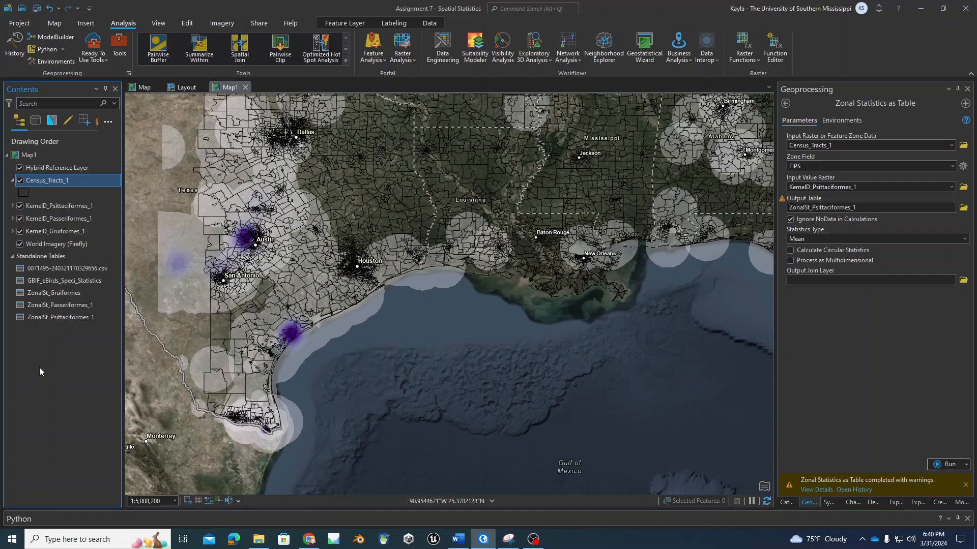
# Set up a third join on Census_Tracts_1 with input field FIPS [Census_Tracts_1.FIPS] and join table ZonalSt_Psittaciformes_1.
pyautogui.rightClick(56, 182)
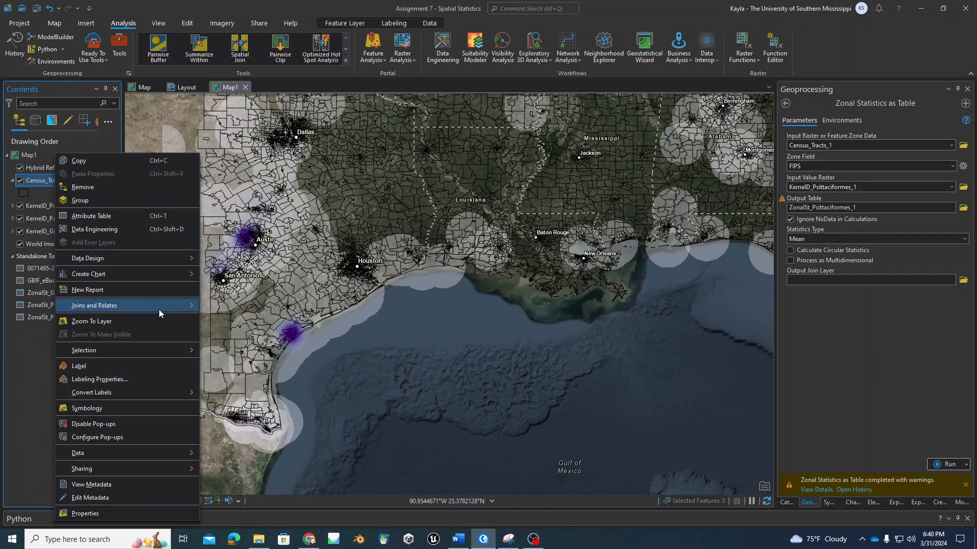
pyautogui.moveTo(159, 310)
pyautogui.click(221, 305)
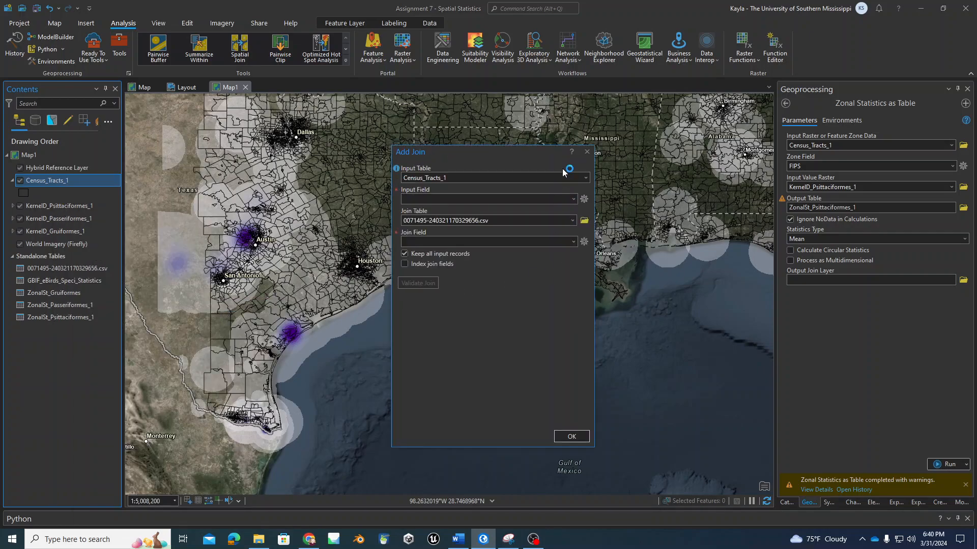
pyautogui.click(573, 199)
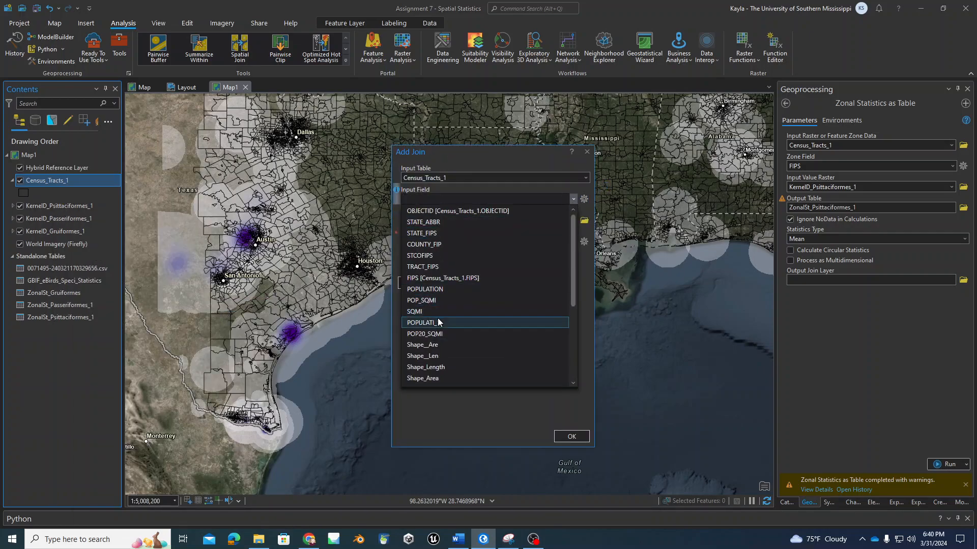
pyautogui.click(454, 282)
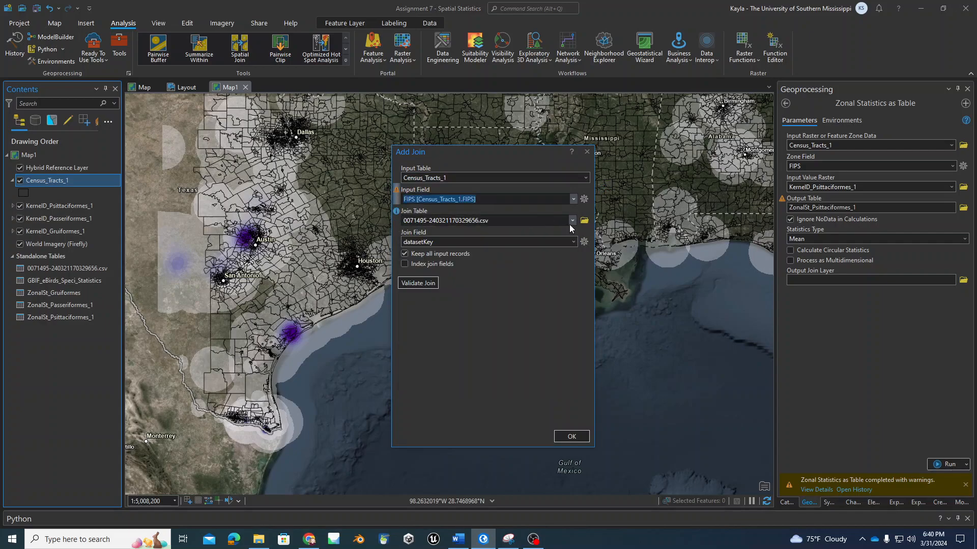
pyautogui.click(572, 222)
pyautogui.click(453, 280)
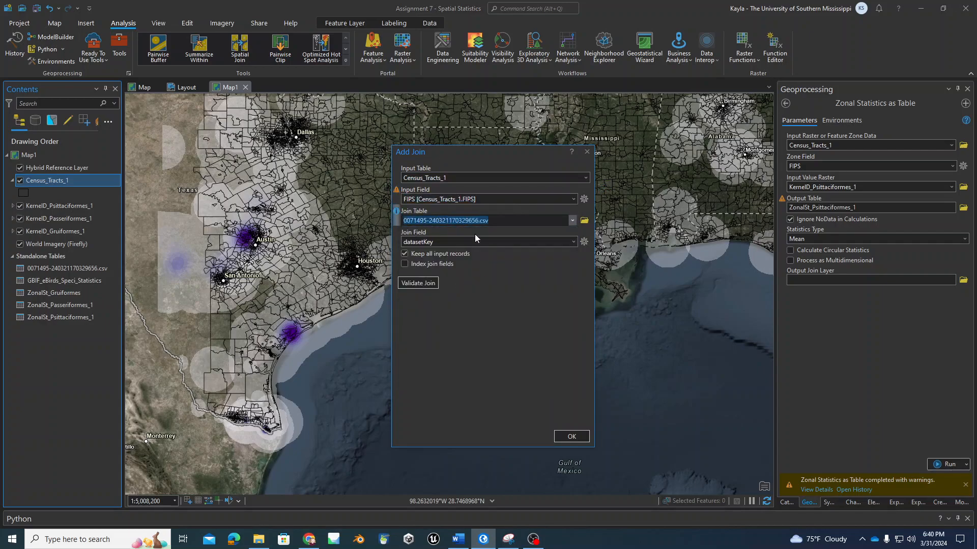
# Validate the join with ZonalSt_Psittaciformes_1, review the matched record counts in the messages, and apply the join.
pyautogui.click(414, 284)
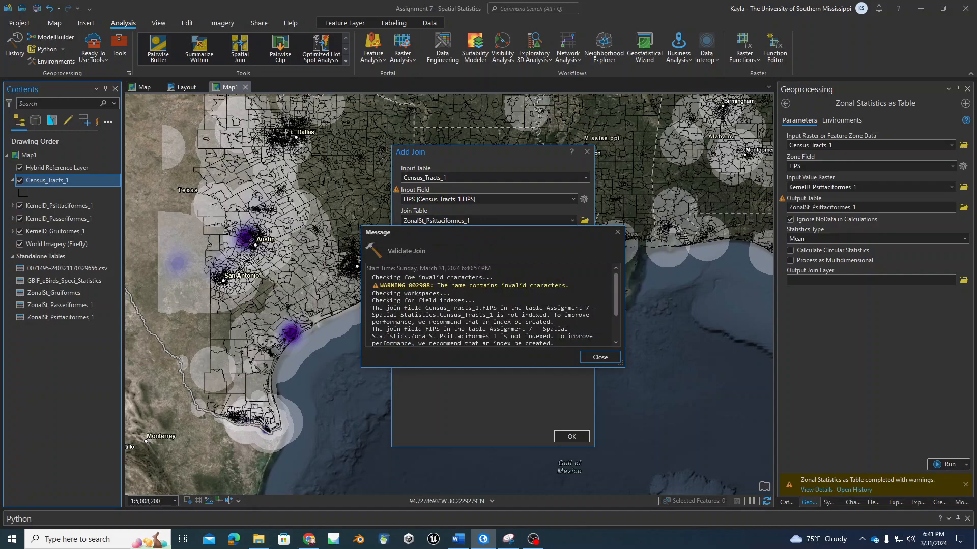
pyautogui.scroll(-2, 447, 289)
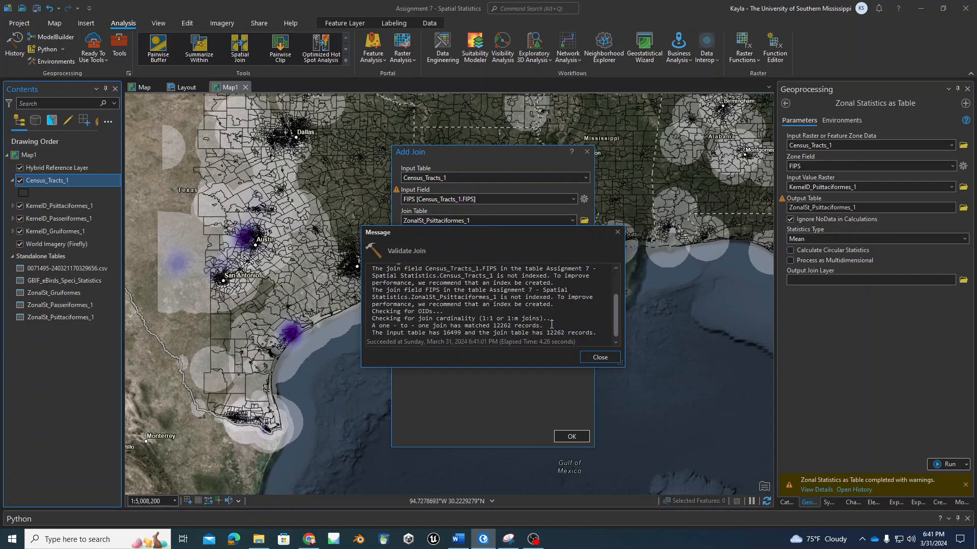
pyautogui.click(592, 357)
pyautogui.click(562, 435)
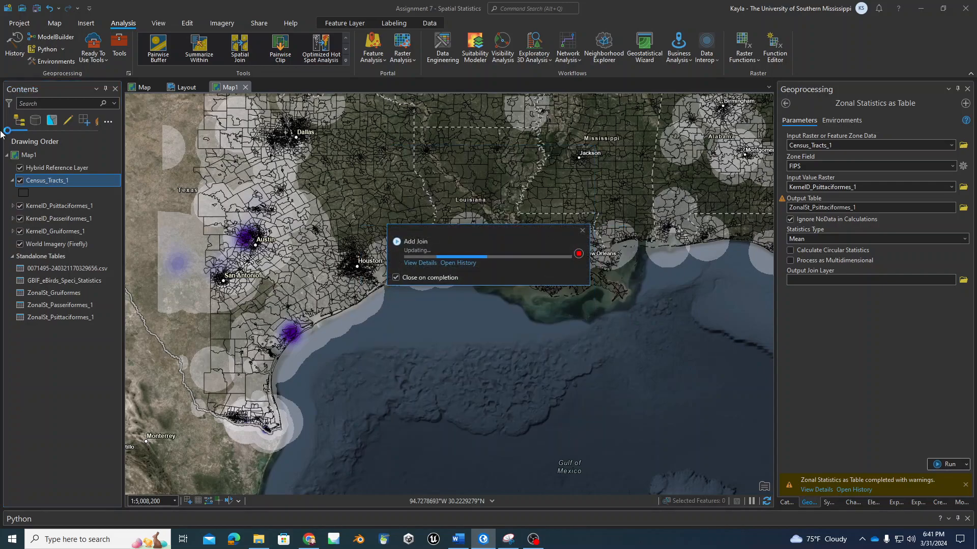
# Open the Census_Tracts_1 attribute table and inspect the joined Psittaciformes and Passeriformes MEAN columns.
pyautogui.rightClick(47, 184)
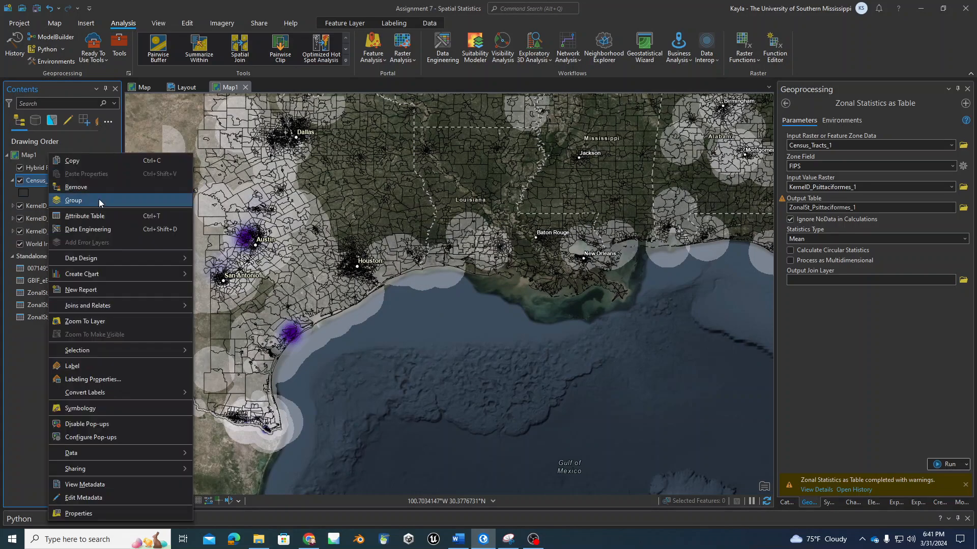
pyautogui.click(94, 219)
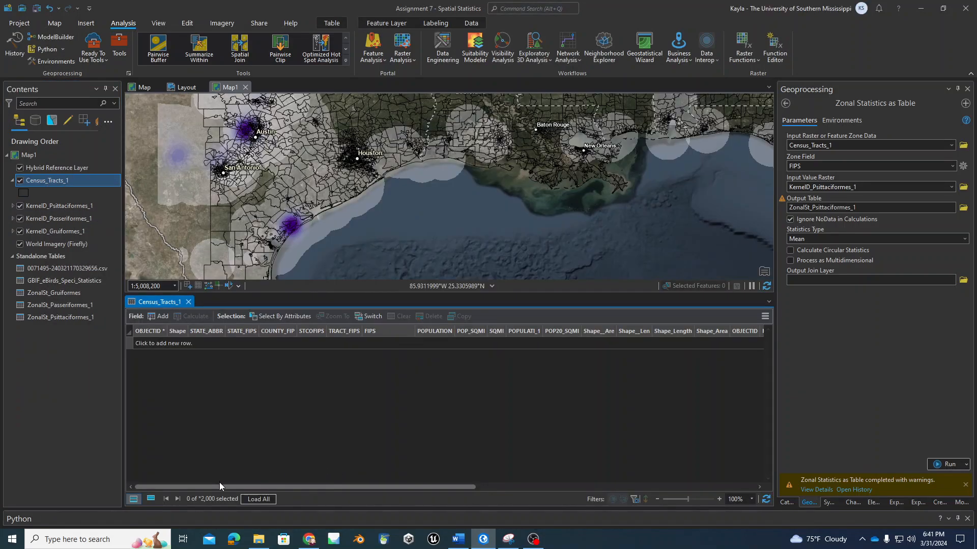
pyautogui.moveTo(463, 499); pyautogui.dragTo(727, 480)
pyautogui.click(754, 331)
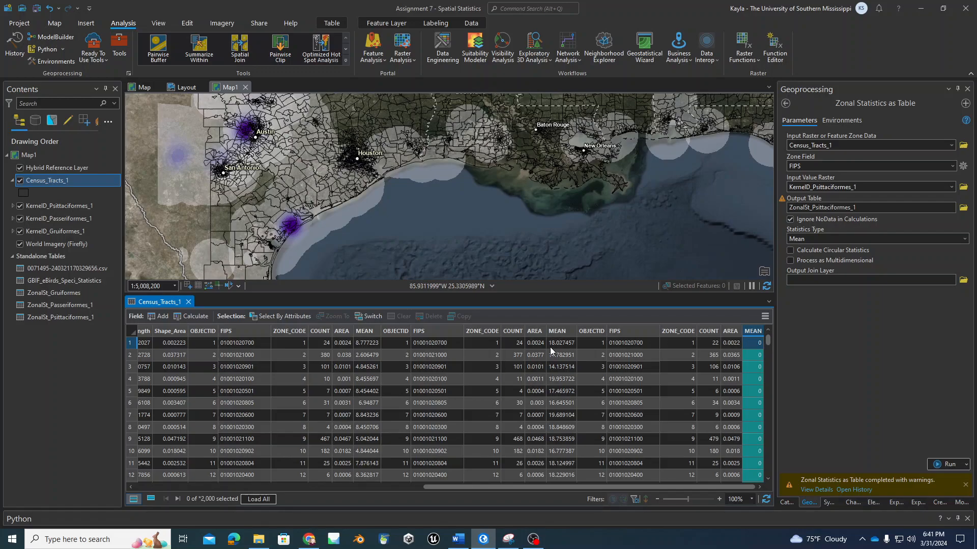
pyautogui.click(556, 331)
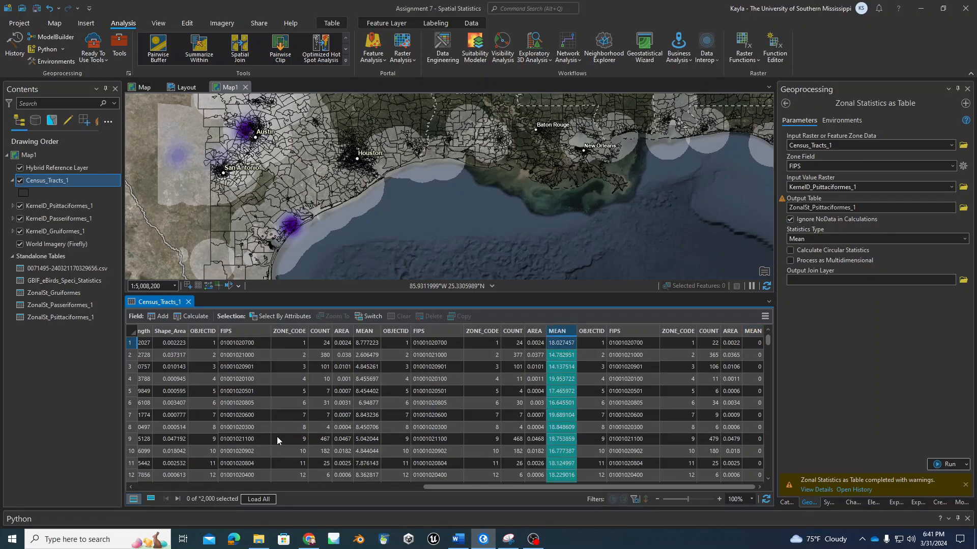
# Sort the table by the Gruiformes MEAN in descending order, highlight the highest-ranked tract on the map, and clear the selection.
pyautogui.click(359, 332)
pyautogui.doubleClick(359, 334)
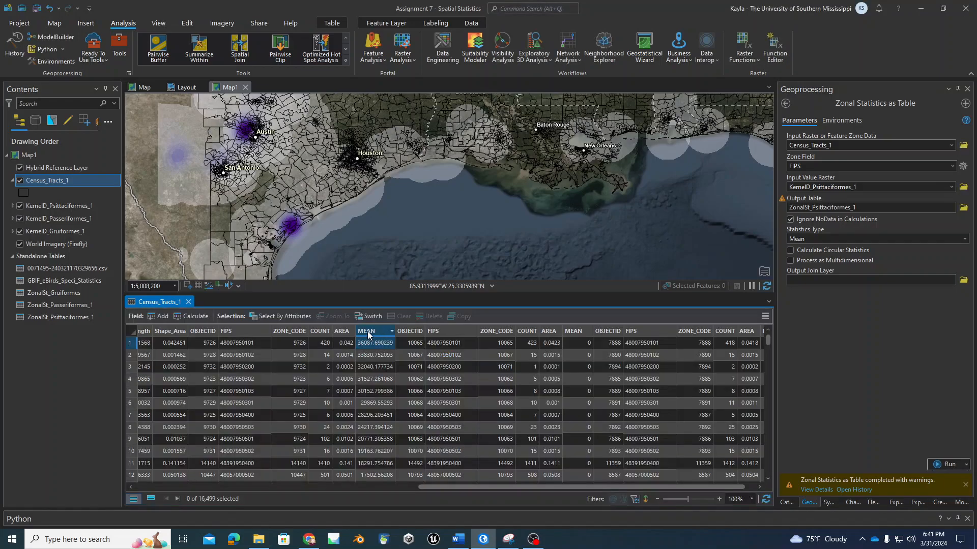
pyautogui.click(131, 343)
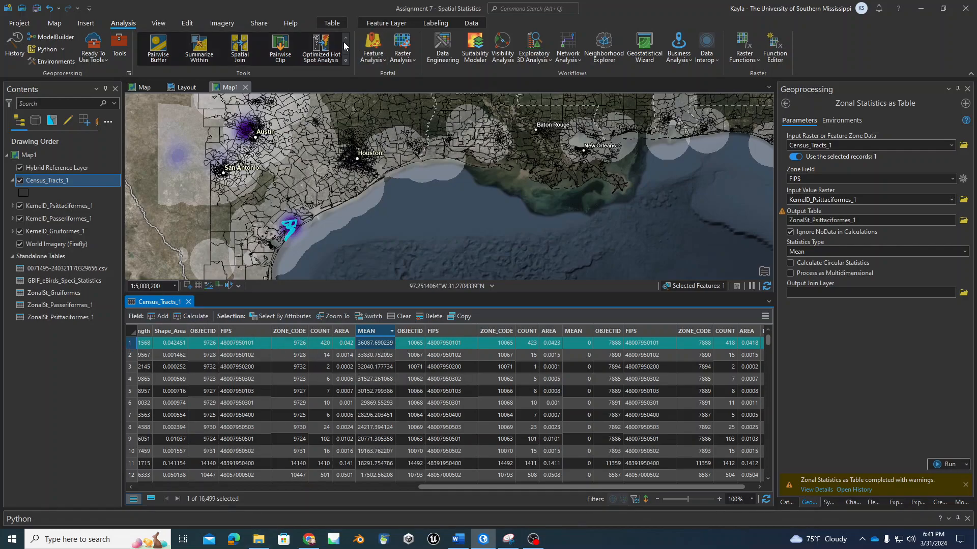
pyautogui.click(68, 24)
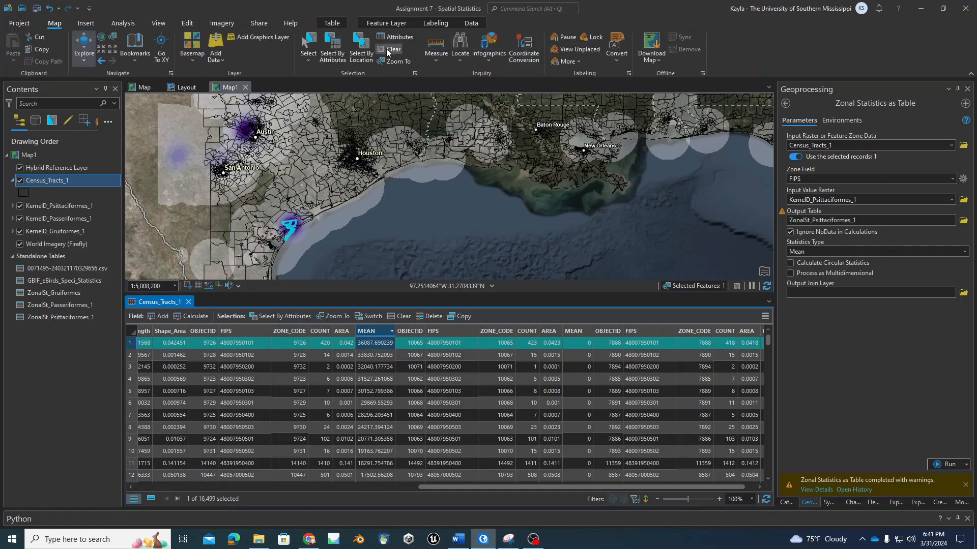
pyautogui.click(392, 50)
# Export the Census_Tracts_1 features with their joined fields to a new feature class named Census_Tracts_1_Joined.
pyautogui.rightClick(60, 187)
pyautogui.moveTo(167, 392)
pyautogui.click(231, 396)
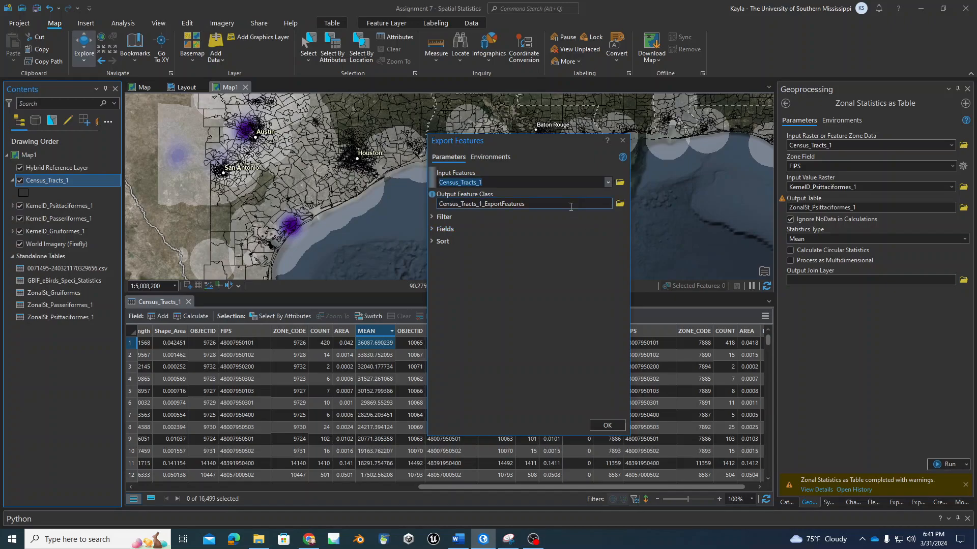
pyautogui.write('Joined')
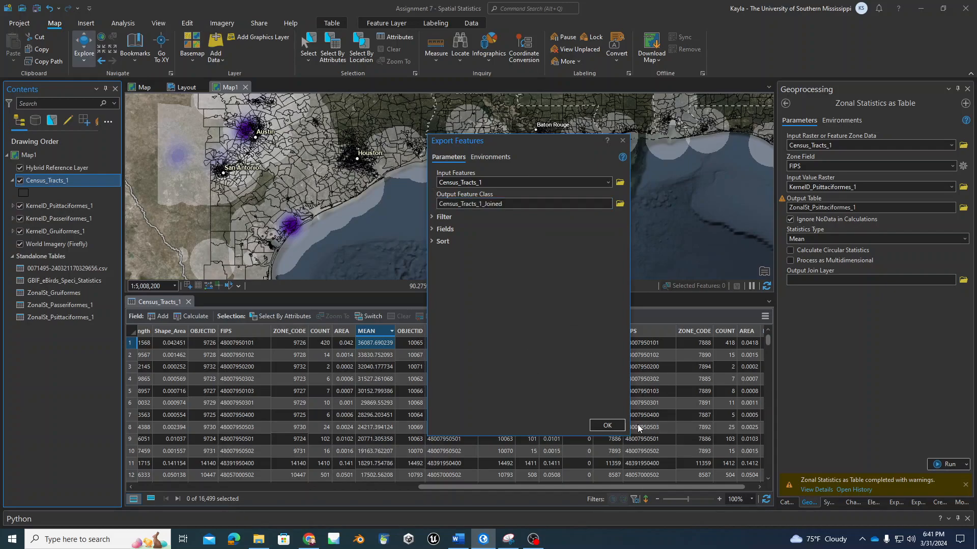
pyautogui.click(595, 427)
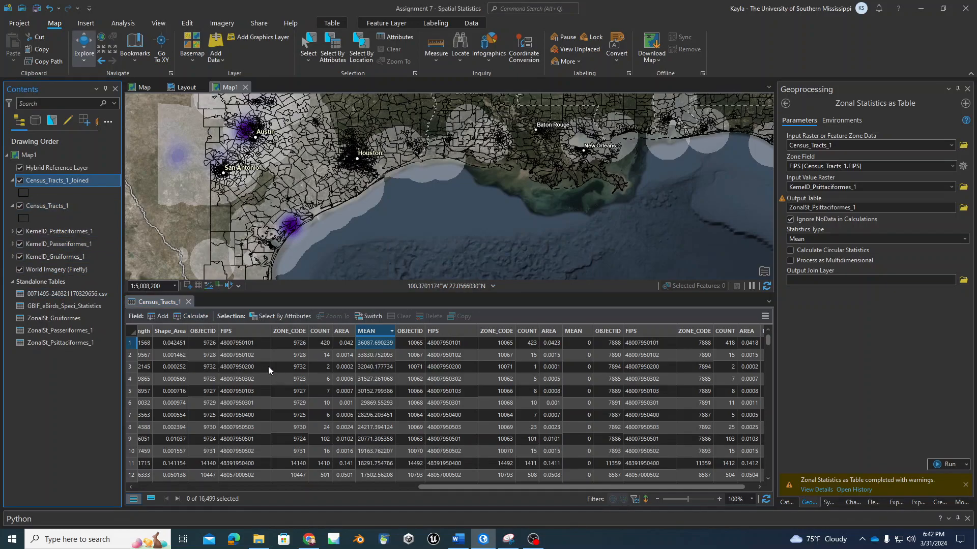
# Close the Census_Tracts_1 table, open the Census_Tracts_1_Joined attribute table, and check that it holds all the joined fields.
pyautogui.click(189, 302)
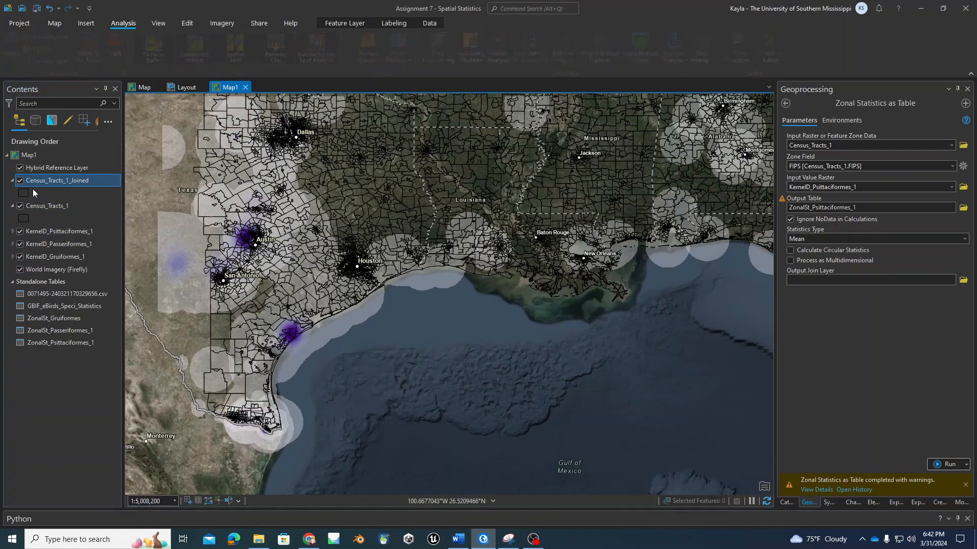
pyautogui.rightClick(43, 179)
pyautogui.click(66, 216)
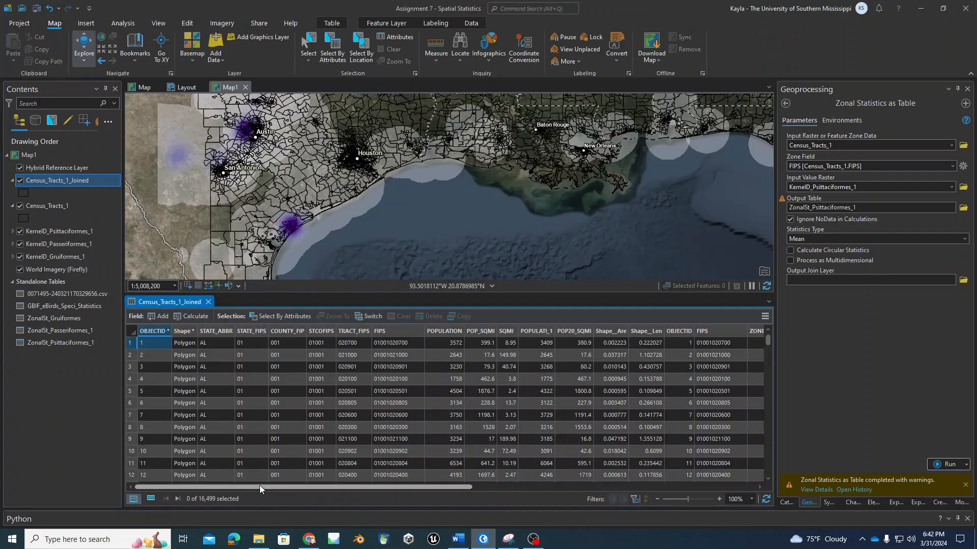
pyautogui.moveTo(260, 485); pyautogui.dragTo(654, 475)
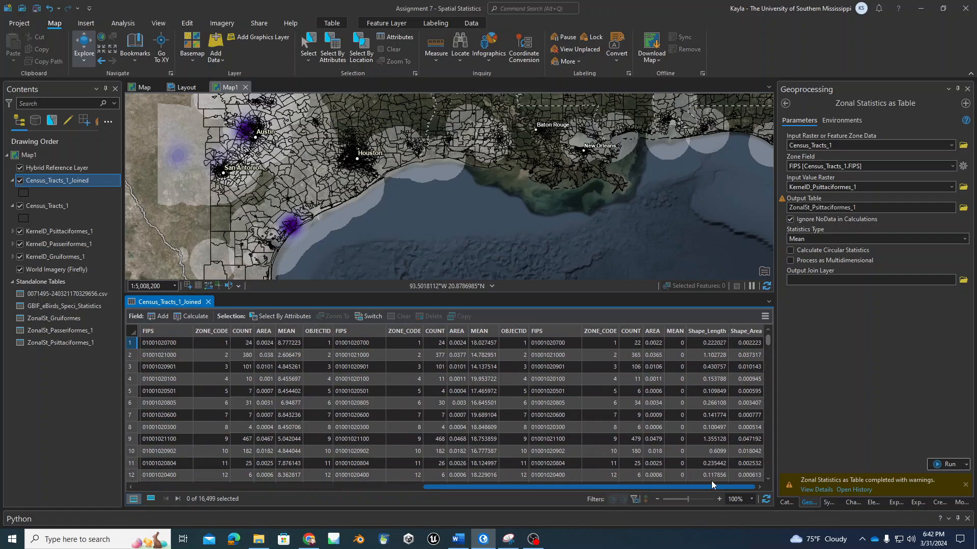
pyautogui.moveTo(732, 480); pyautogui.dragTo(87, 483)
# Hide the Census_Tracts_1 layer and add a field named Ranking with data type Double to Census_Tracts_1_Joined, saving the changes.
pyautogui.click(20, 206)
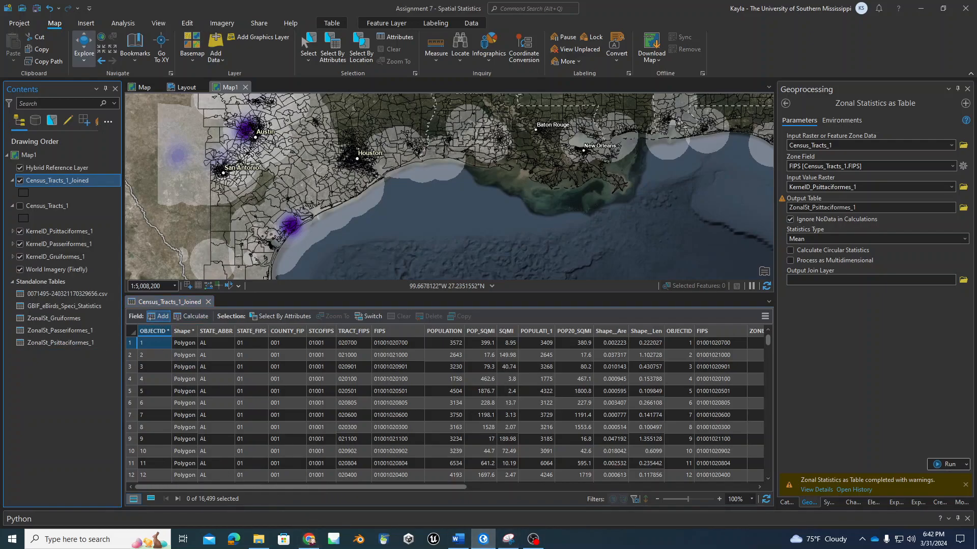
pyautogui.click(159, 316)
pyautogui.click(242, 498)
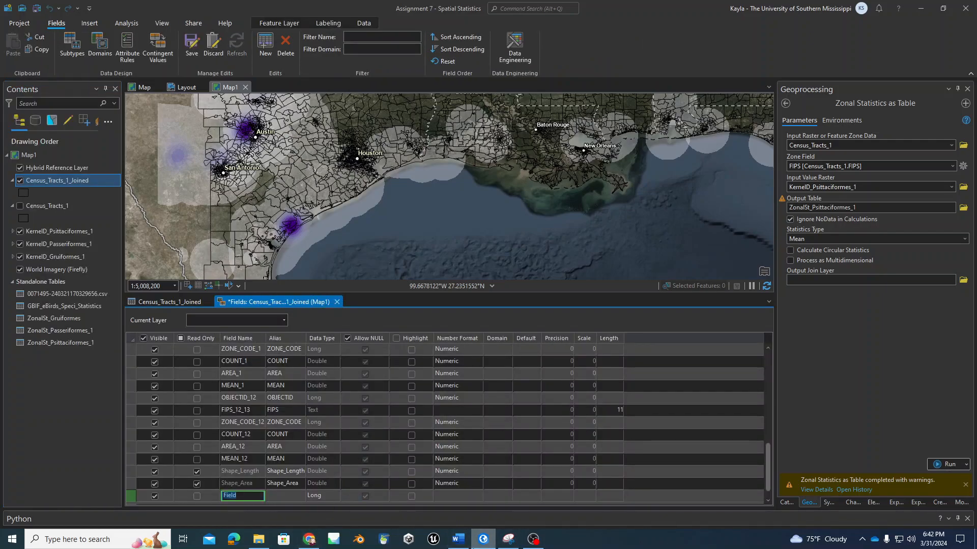
pyautogui.write('Ranking')
pyautogui.press('Tab')
pyautogui.moveTo(483, 539)
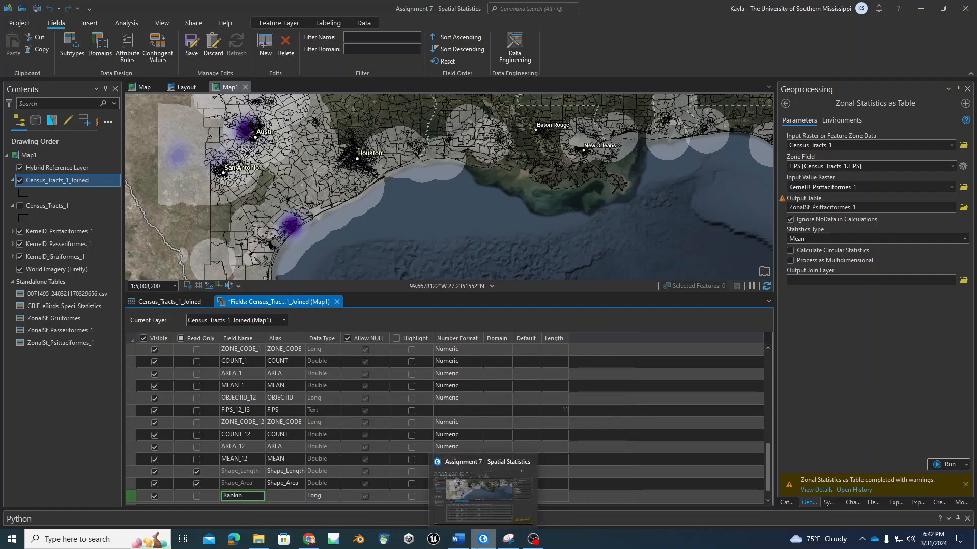
pyautogui.click(328, 496)
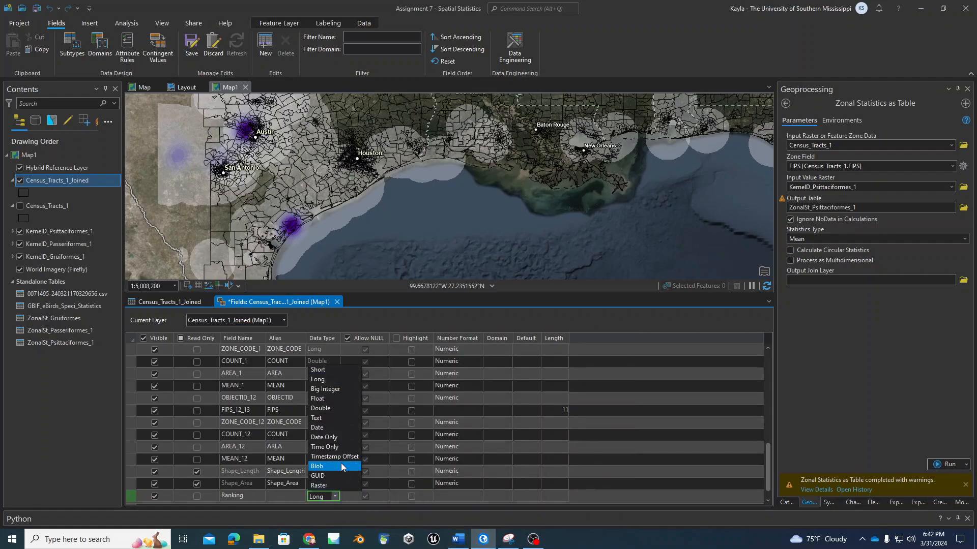
pyautogui.click(342, 409)
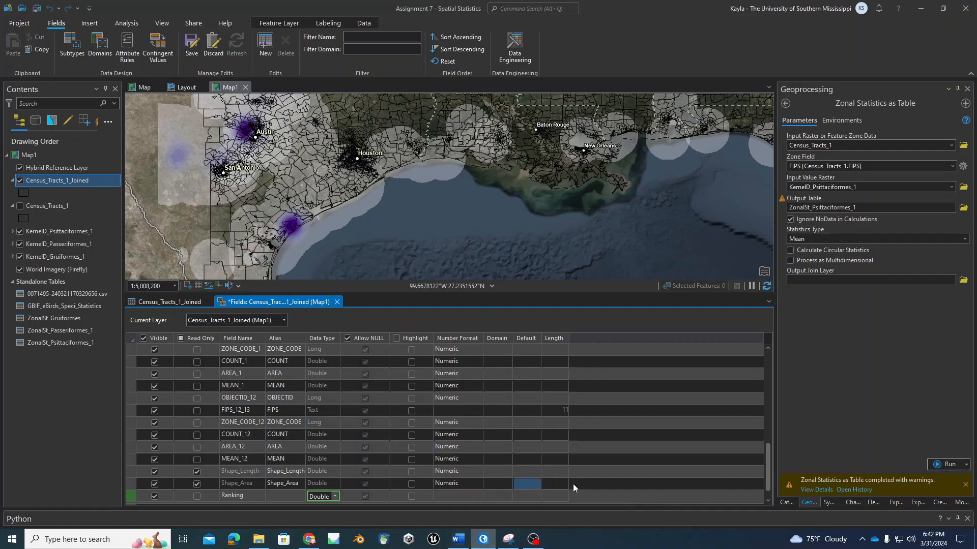
pyautogui.click(337, 302)
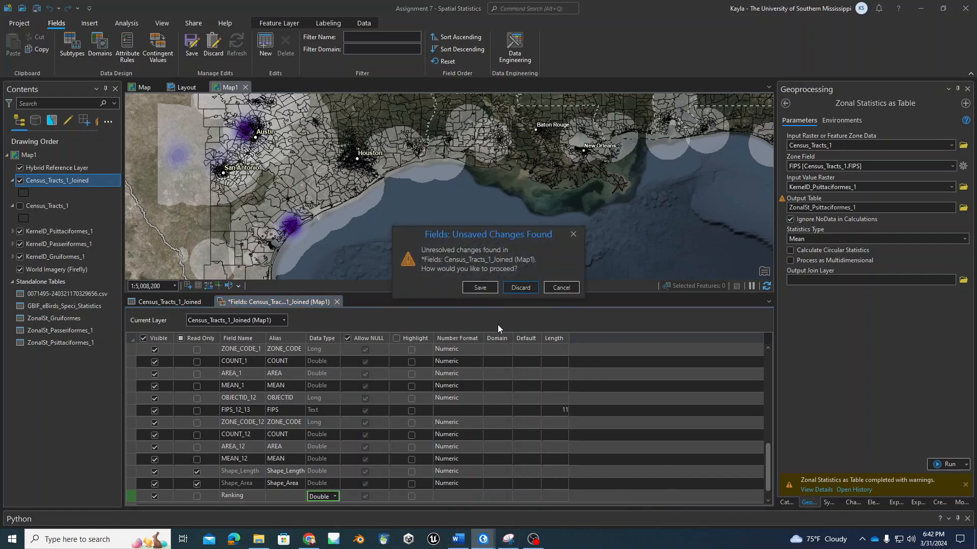
pyautogui.click(472, 289)
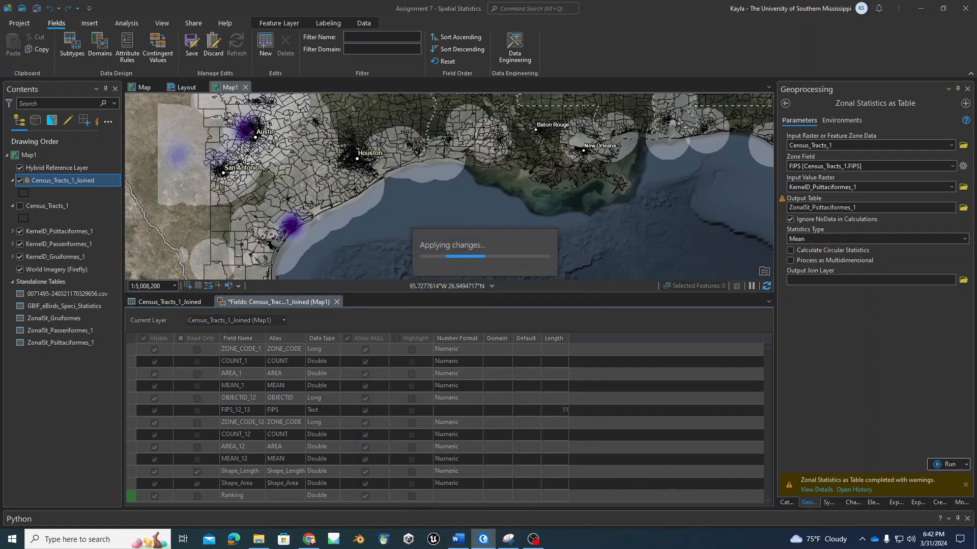
pyautogui.moveTo(163, 486); pyautogui.dragTo(725, 498)
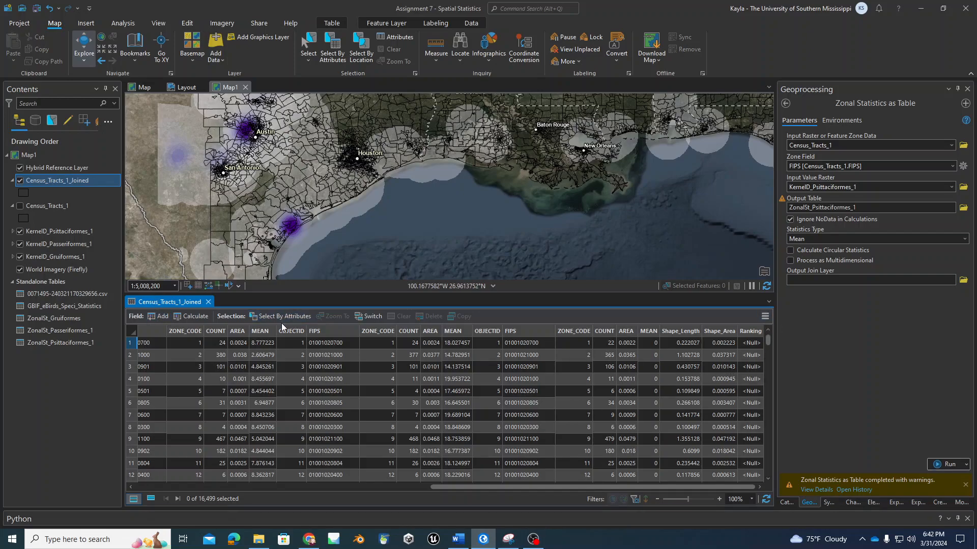
# Hide the Psittaciformes, Passeriformes and Gruiformes kernel density layers on the Gulf Coast map.
pyautogui.scroll(-3, 382, 196)
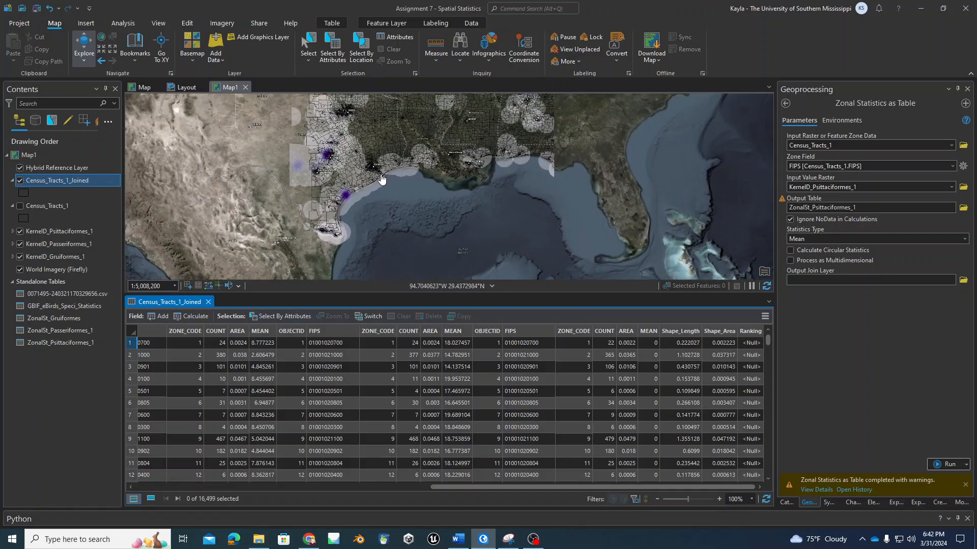
pyautogui.moveTo(516, 211); pyautogui.dragTo(438, 220)
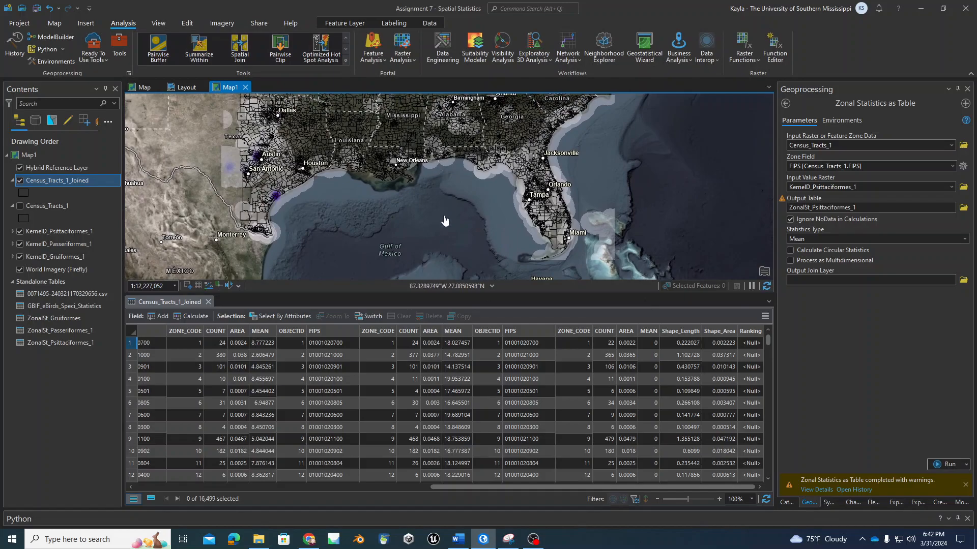
pyautogui.click(20, 231)
pyautogui.click(21, 244)
pyautogui.click(21, 246)
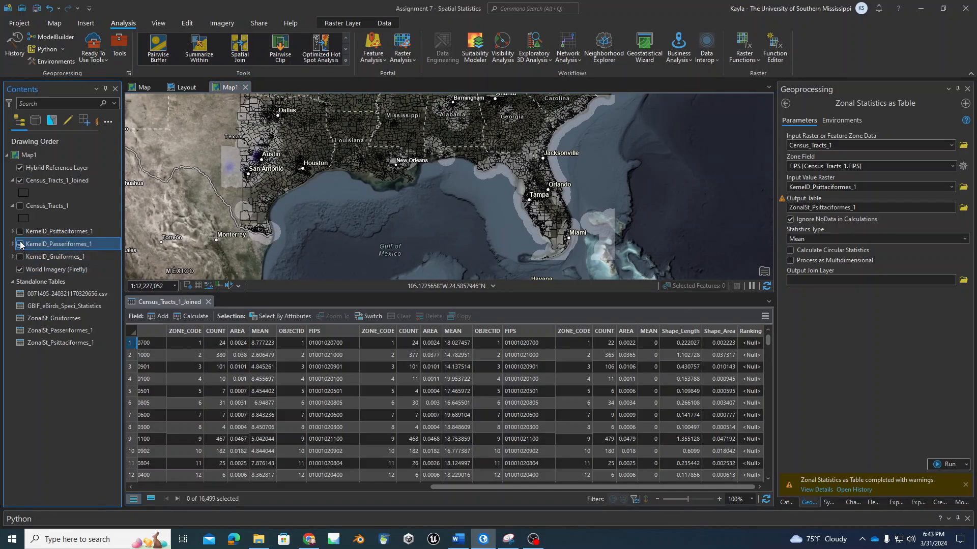
pyautogui.click(21, 245)
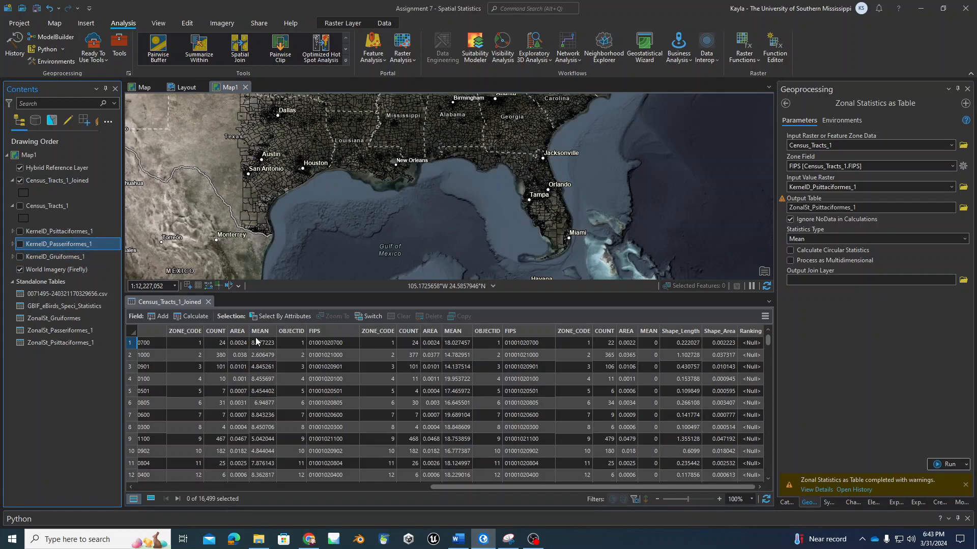
# Start a Select By Attributes query on Census_Tracts_1_Joined with the clause that the first MEAN field is greater than 0.
pyautogui.click(269, 316)
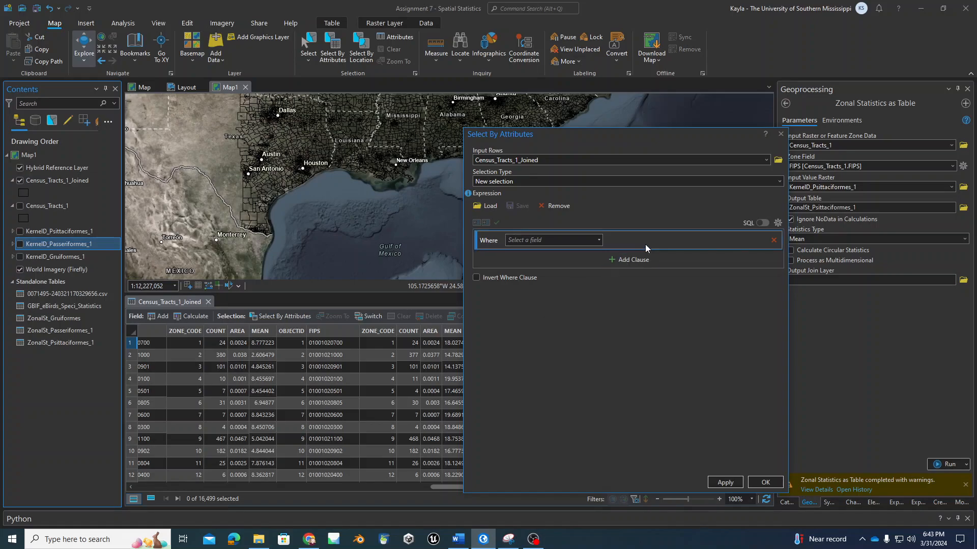
pyautogui.click(599, 240)
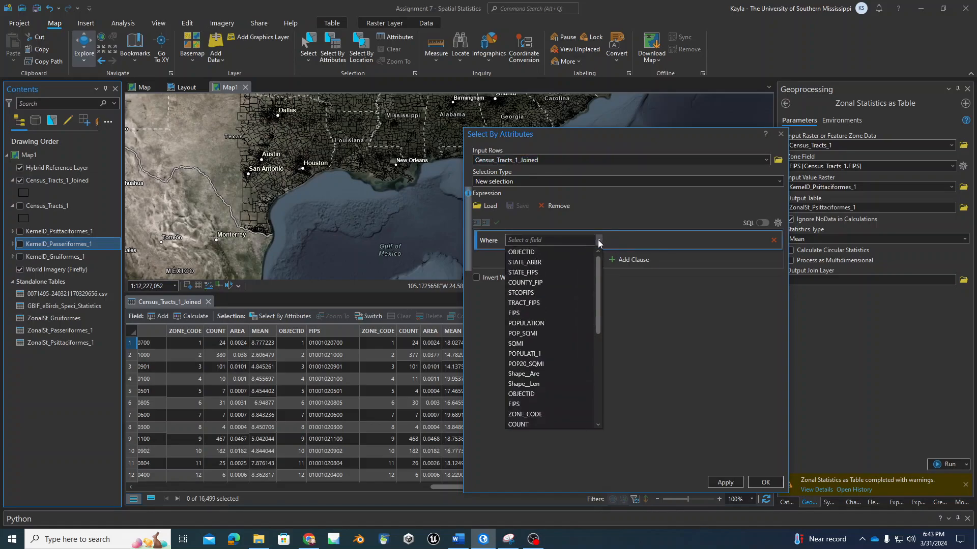
pyautogui.scroll(-5, 552, 380)
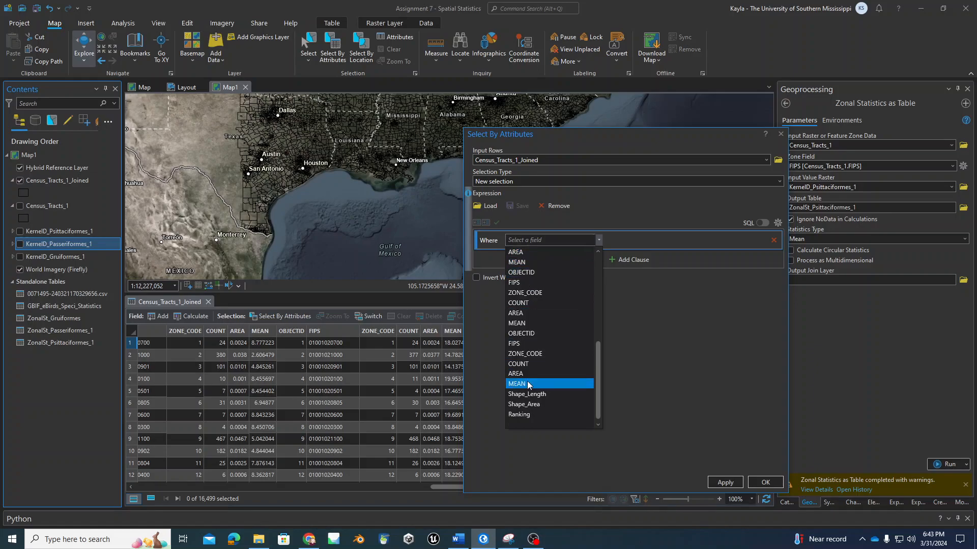
pyautogui.click(516, 261)
pyautogui.click(656, 240)
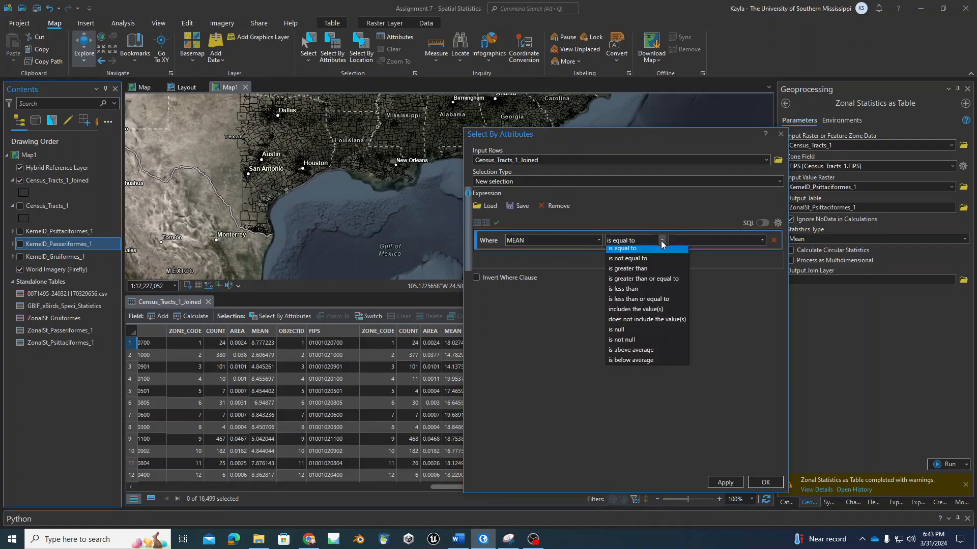
pyautogui.click(627, 272)
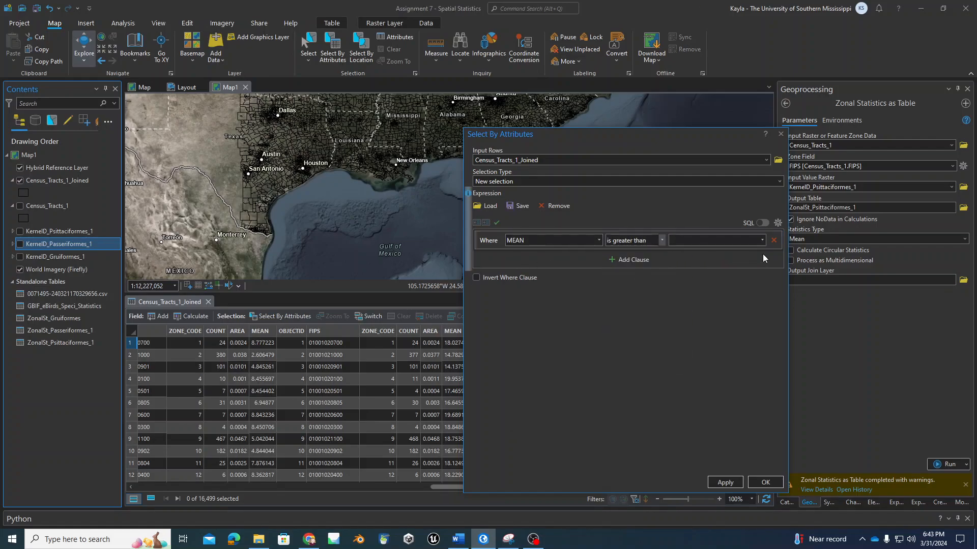
pyautogui.click(762, 239)
pyautogui.click(709, 252)
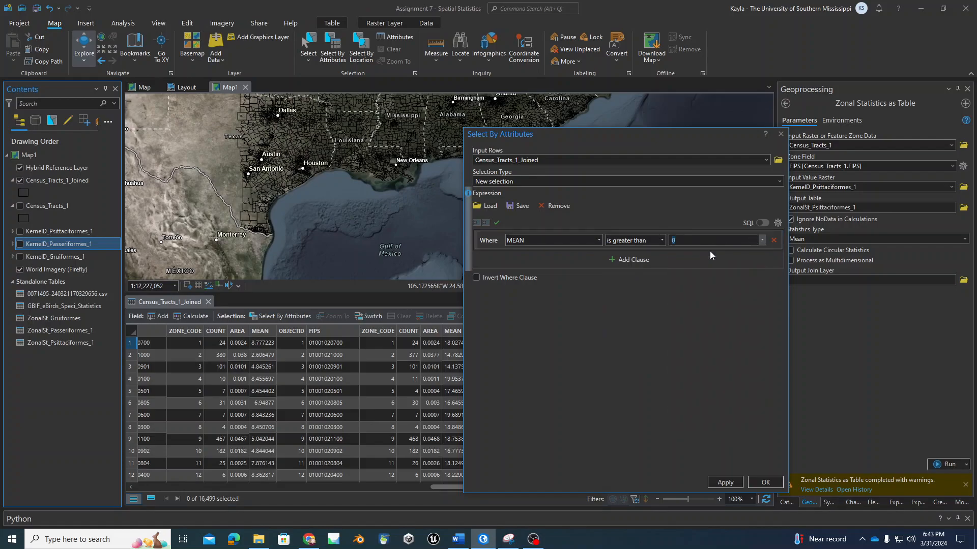
# Add a second And clause to the query requiring the second MEAN field to be greater than 0.
pyautogui.click(631, 259)
pyautogui.click(598, 262)
pyautogui.scroll(-3, 574, 401)
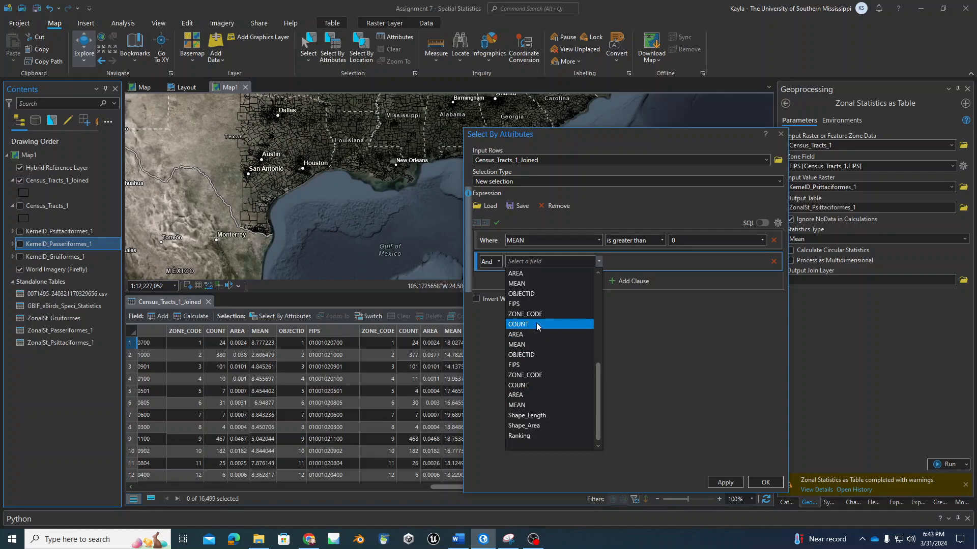
pyautogui.click(530, 344)
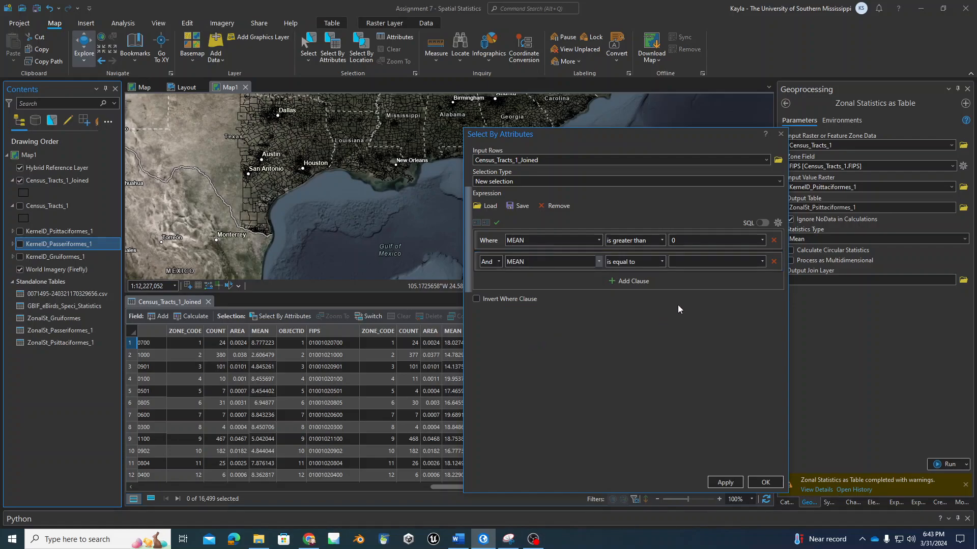
pyautogui.click(661, 261)
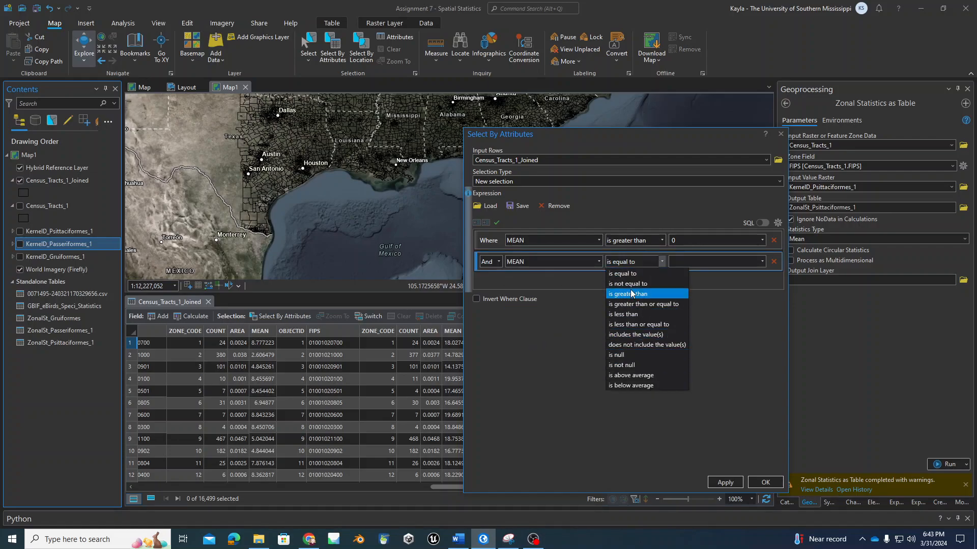
pyautogui.click(641, 295)
pyautogui.click(686, 262)
pyautogui.write('0')
# Add a third And clause requiring the last MEAN field to be greater than 0, and apply the selection.
pyautogui.click(625, 282)
pyautogui.click(598, 283)
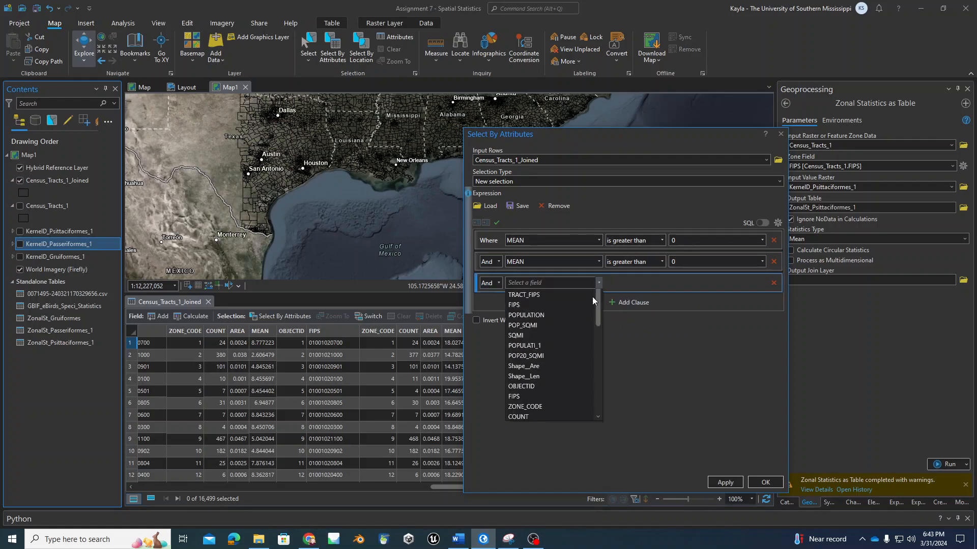
pyautogui.scroll(-5, 557, 390)
pyautogui.click(534, 427)
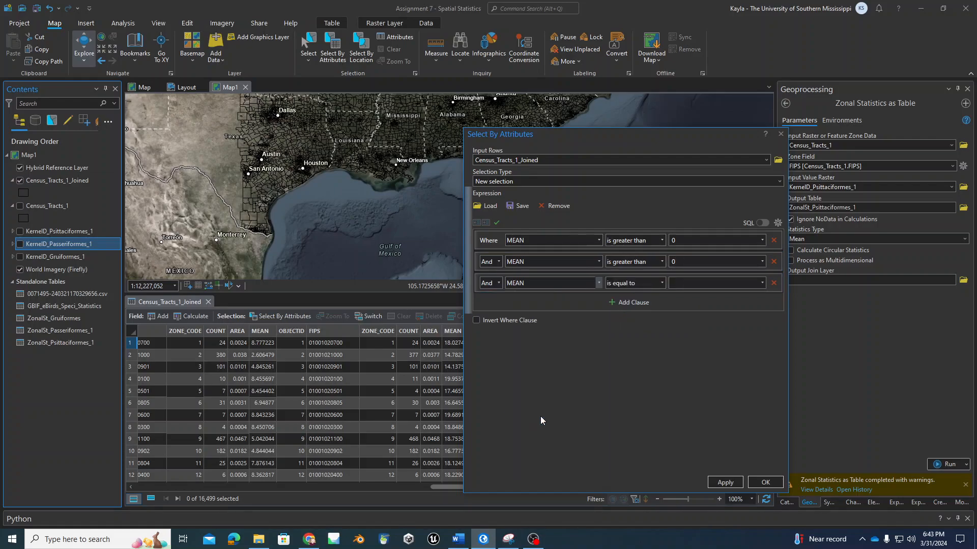
pyautogui.click(661, 283)
pyautogui.click(630, 315)
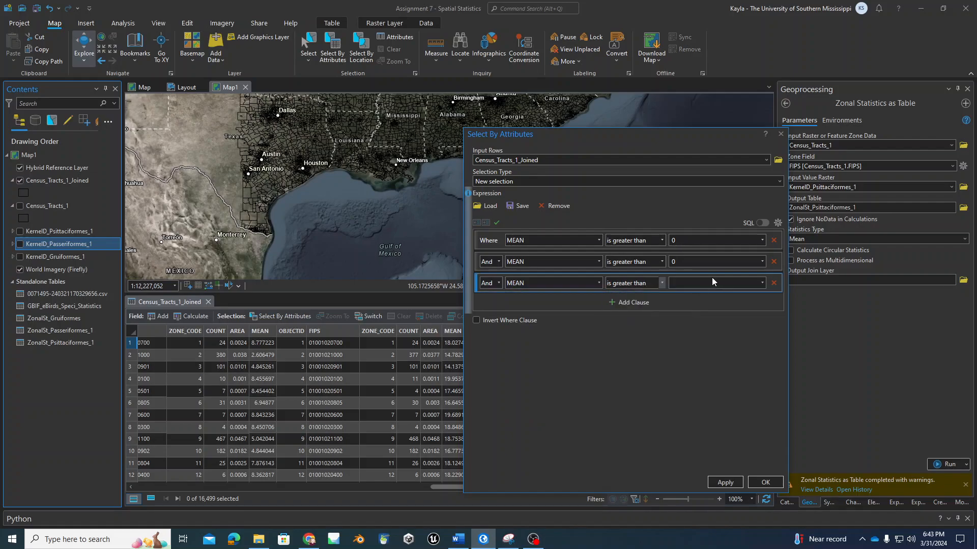
pyautogui.write('0')
pyautogui.click(695, 343)
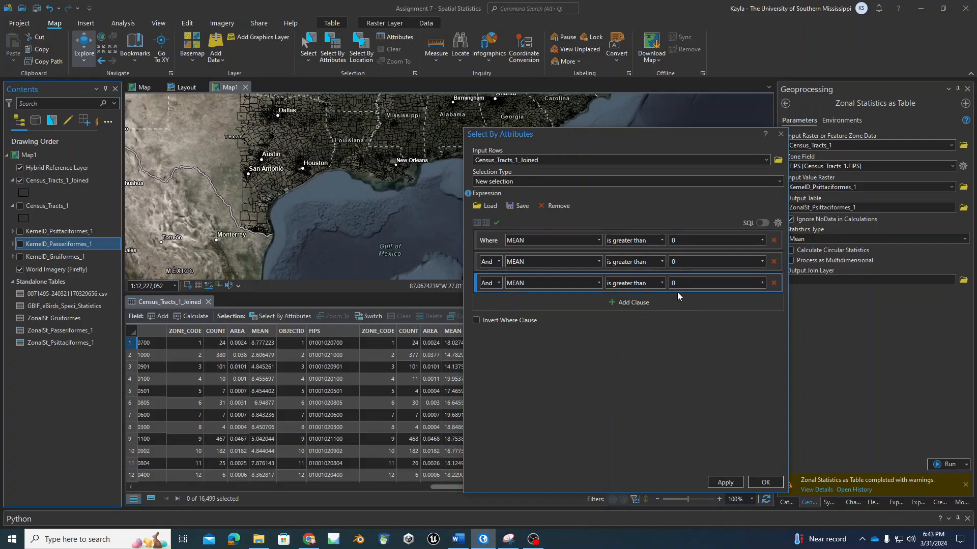
pyautogui.click(721, 483)
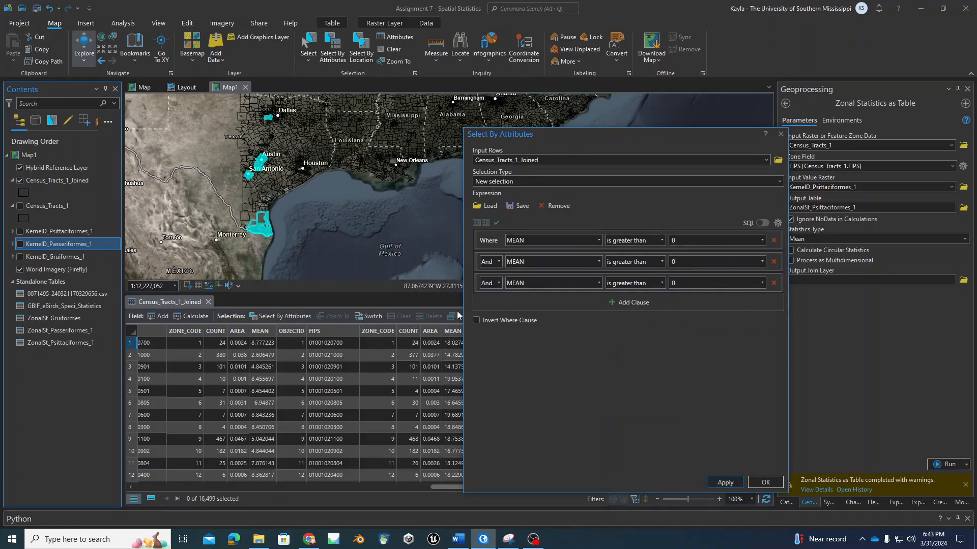
# Show only the selected records, check the lowest values by sorting each of the three MEAN fields ascending, and close the selection query.
pyautogui.moveTo(577, 141); pyautogui.dragTo(755, 168)
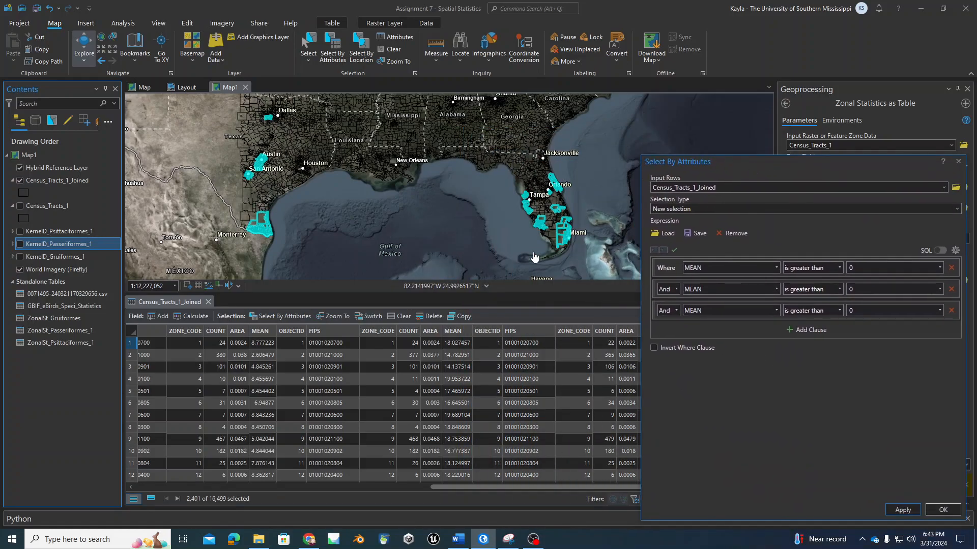
pyautogui.scroll(-3, 407, 193)
pyautogui.scroll(3, 466, 163)
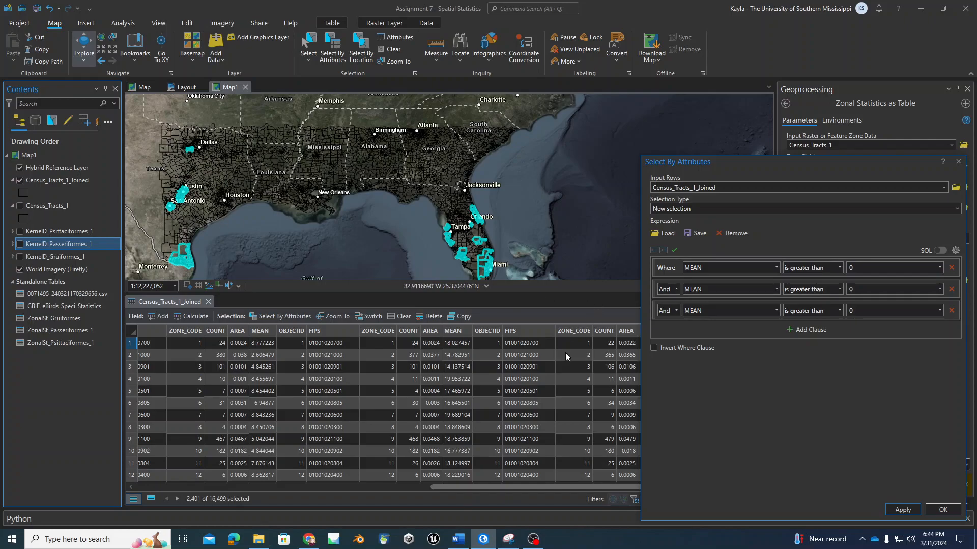
pyautogui.click(150, 502)
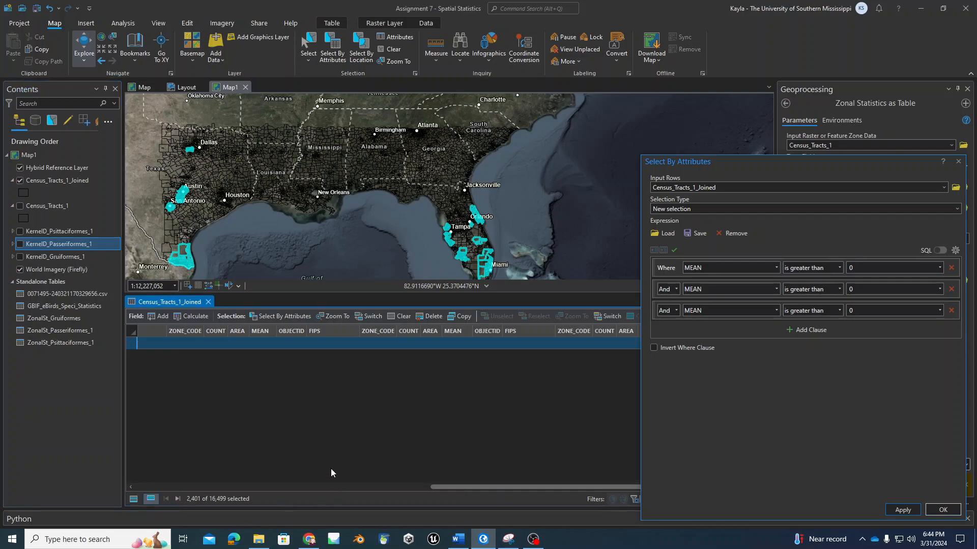
pyautogui.moveTo(451, 487); pyautogui.dragTo(733, 481)
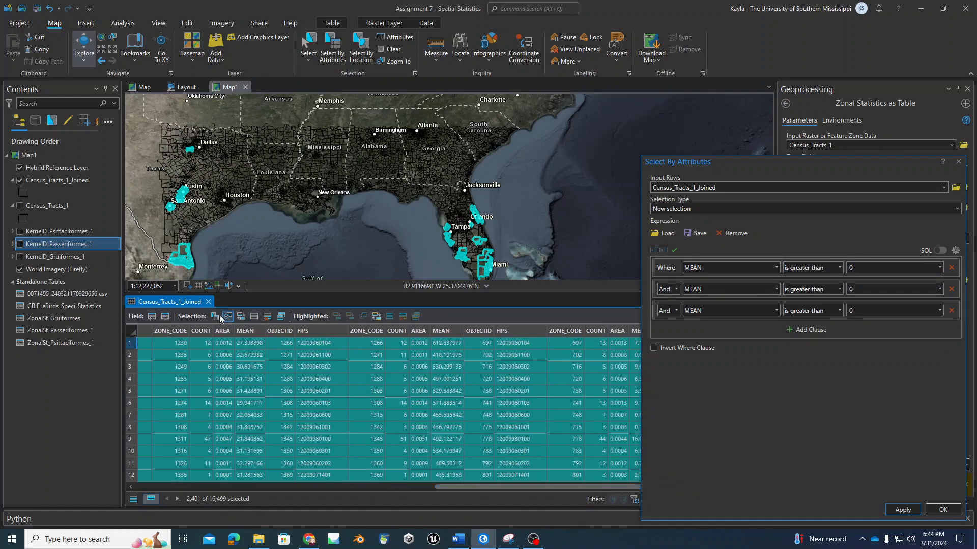
pyautogui.doubleClick(251, 331)
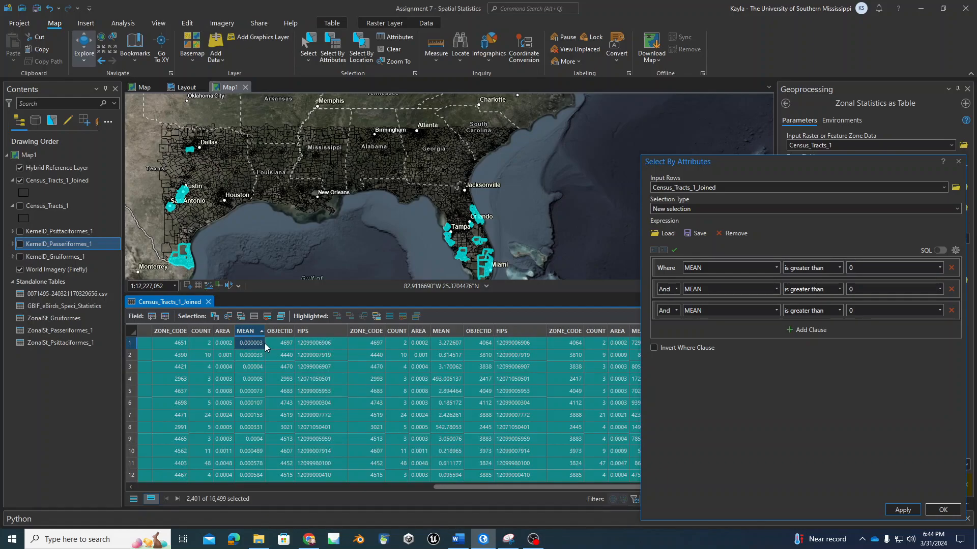
pyautogui.doubleClick(437, 331)
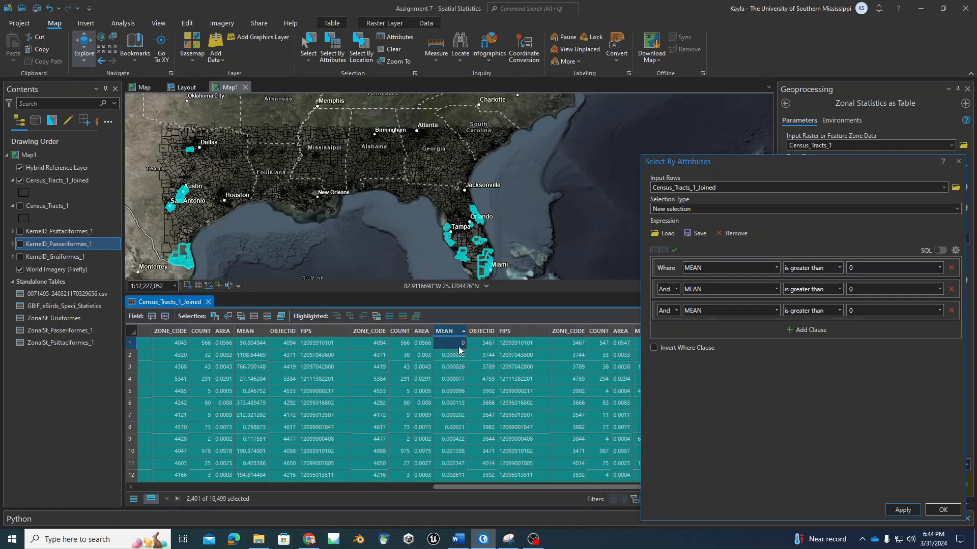
pyautogui.moveTo(467, 331); pyautogui.dragTo(509, 334)
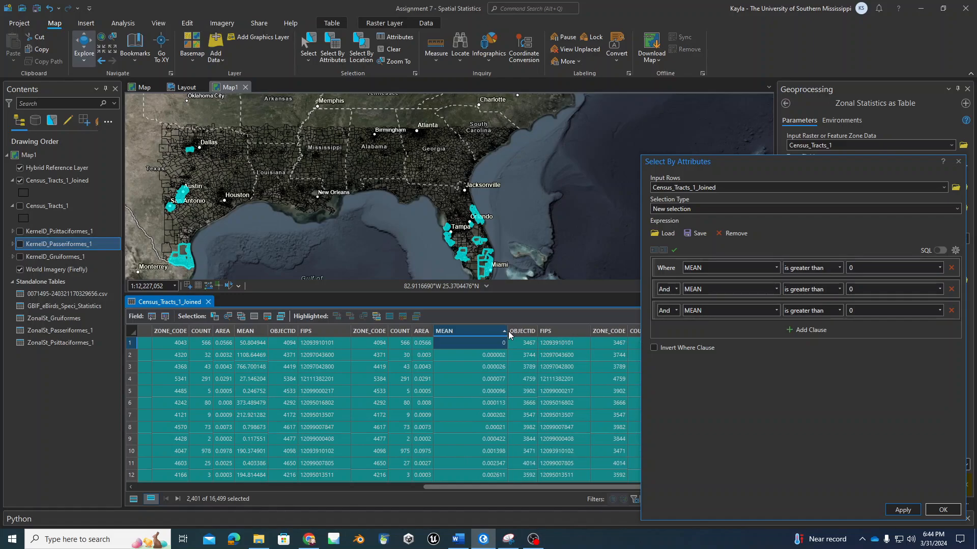
pyautogui.moveTo(468, 487); pyautogui.dragTo(492, 487)
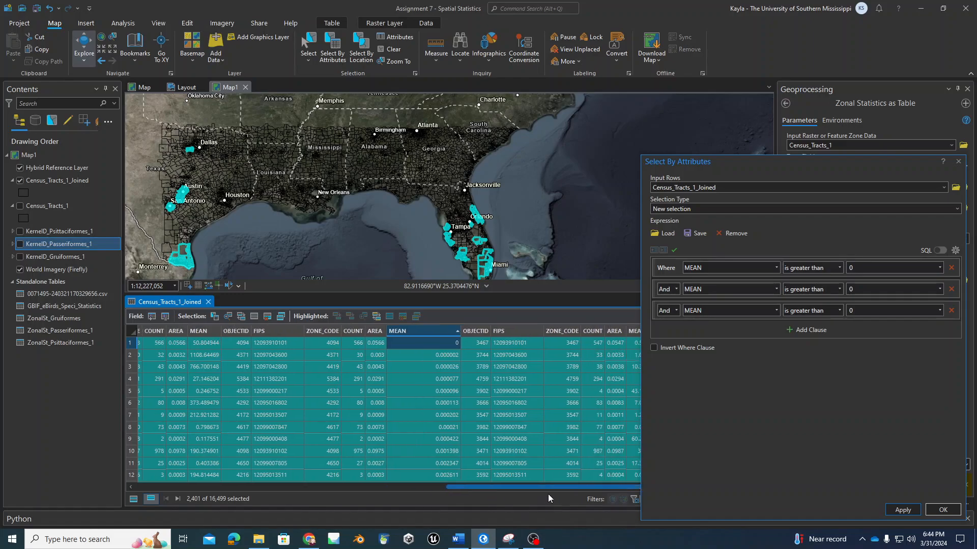
pyautogui.doubleClick(633, 332)
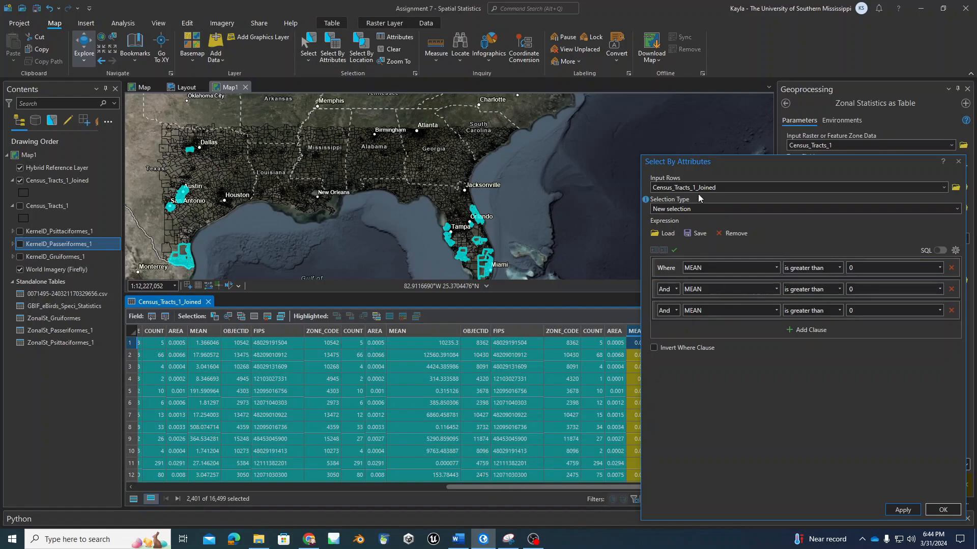
pyautogui.moveTo(725, 162); pyautogui.dragTo(800, 158)
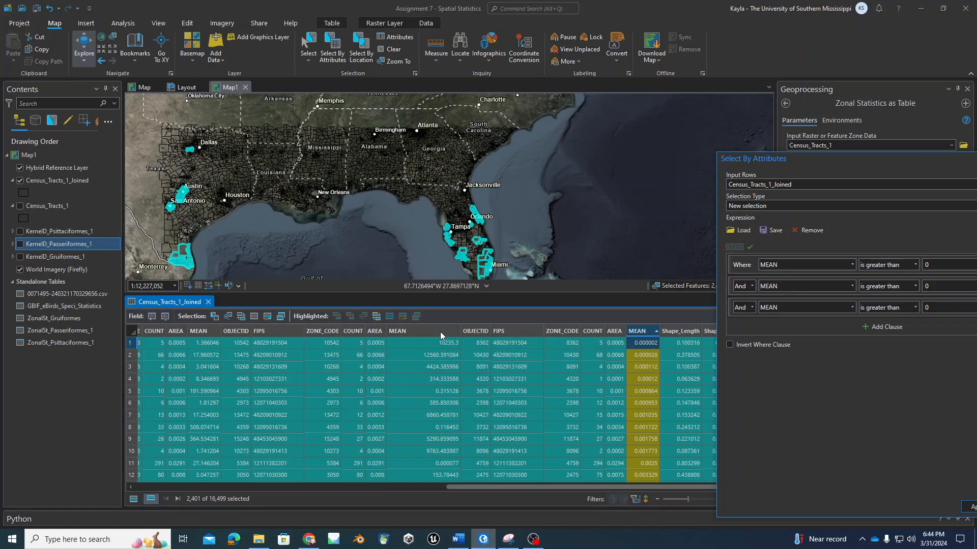
pyautogui.moveTo(816, 163); pyautogui.dragTo(614, 120)
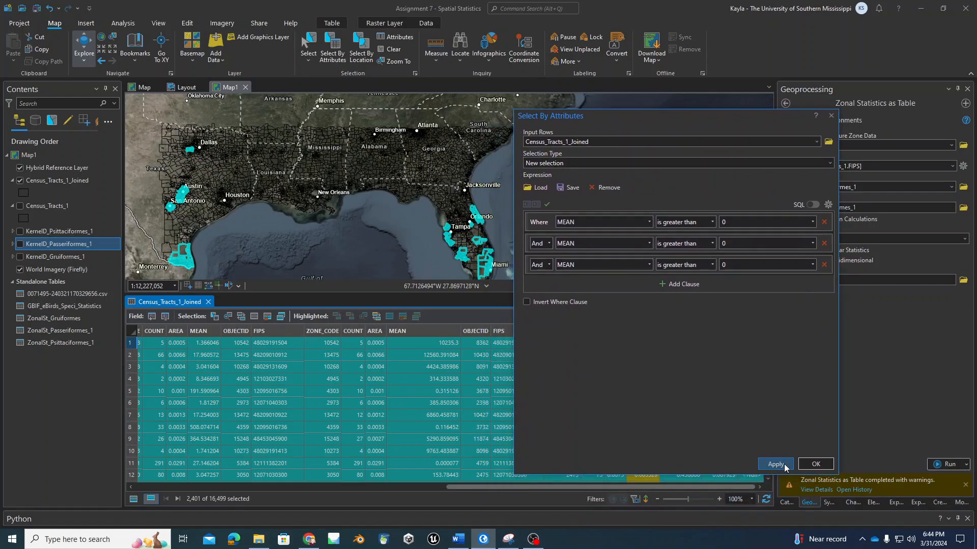
pyautogui.click(815, 463)
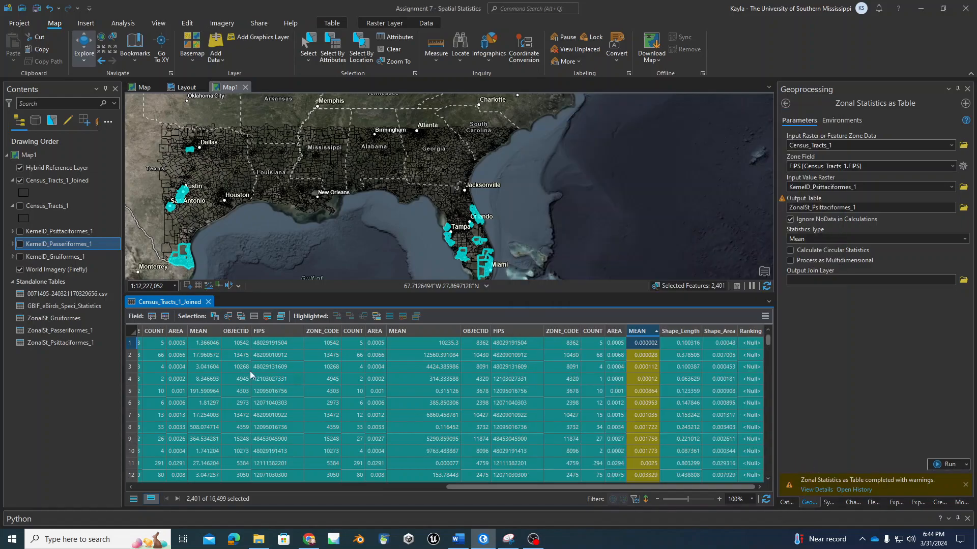
pyautogui.click(67, 181)
pyautogui.rightClick(67, 181)
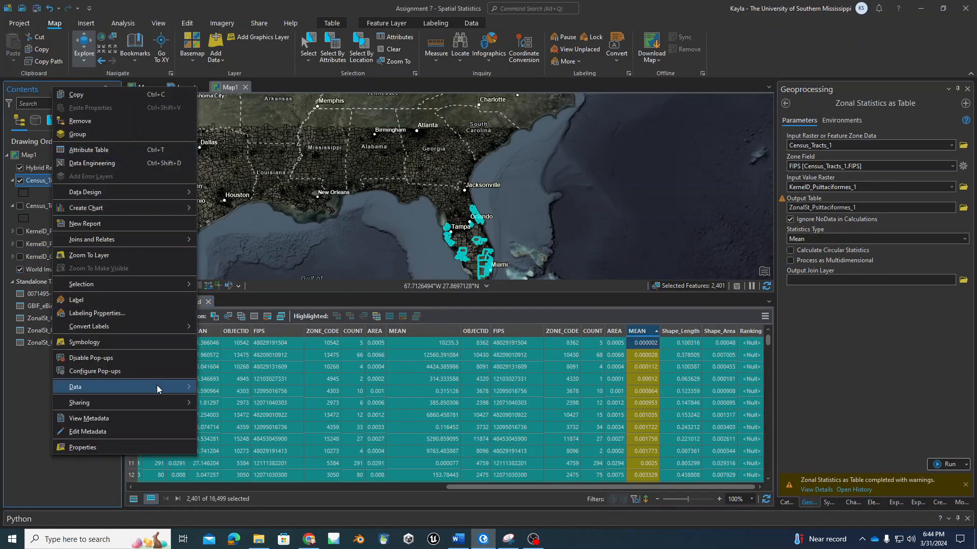
pyautogui.moveTo(157, 386)
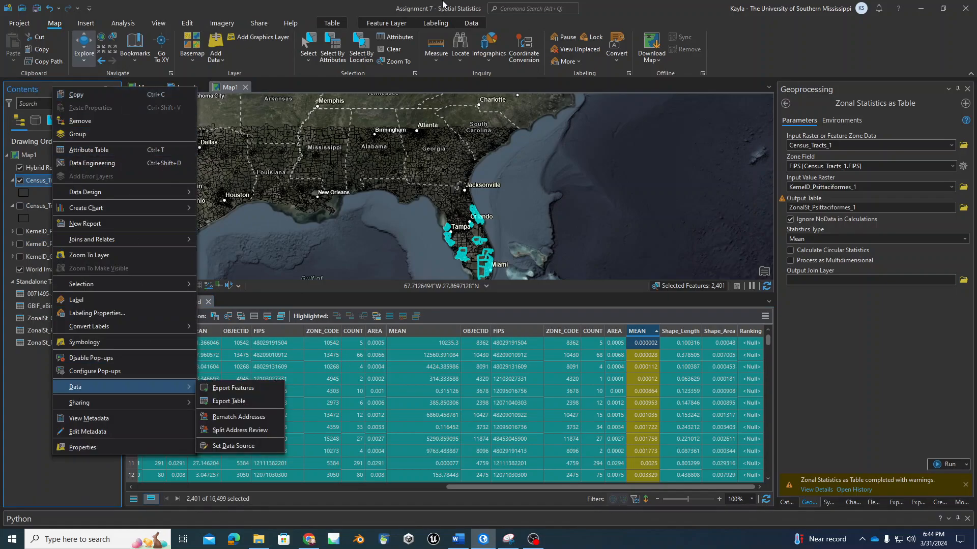
pyautogui.click(599, 20)
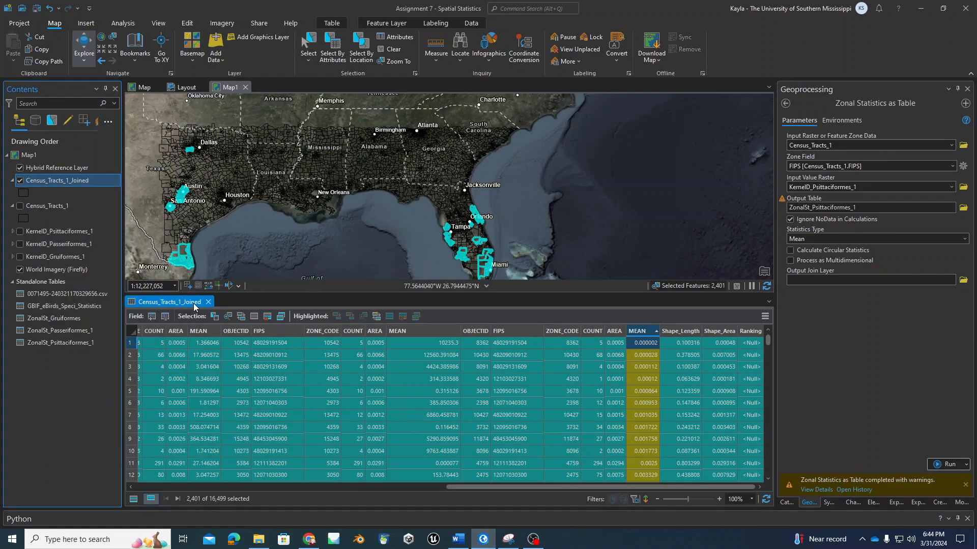
# Export the selected Census_Tracts_1_Joined features to a new feature class named Census_Ranking_Tracts.
pyautogui.rightClick(47, 181)
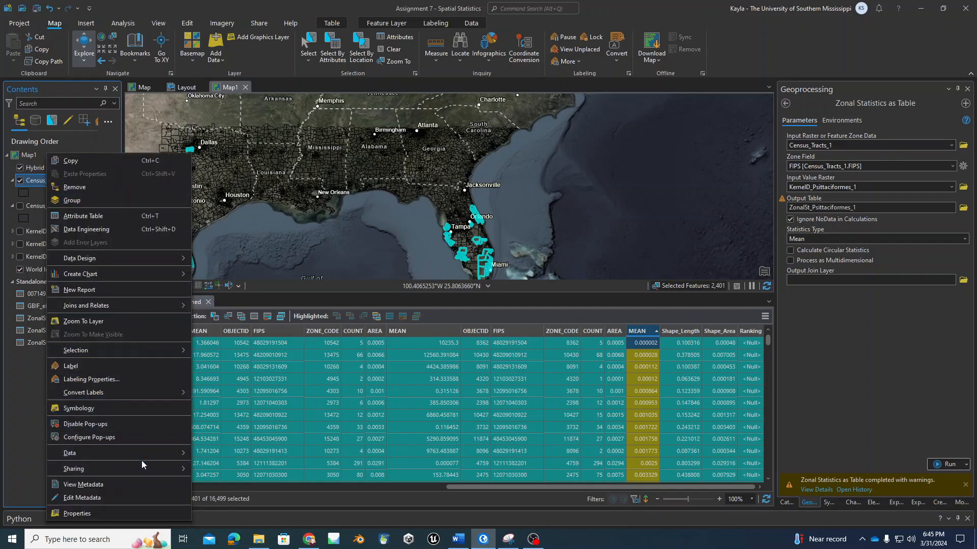
pyautogui.moveTo(145, 453)
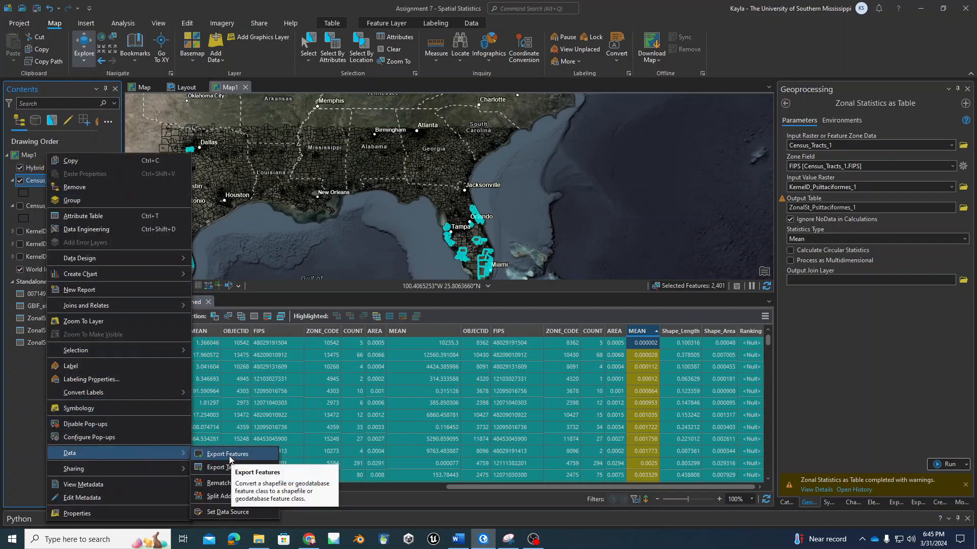
pyautogui.click(229, 454)
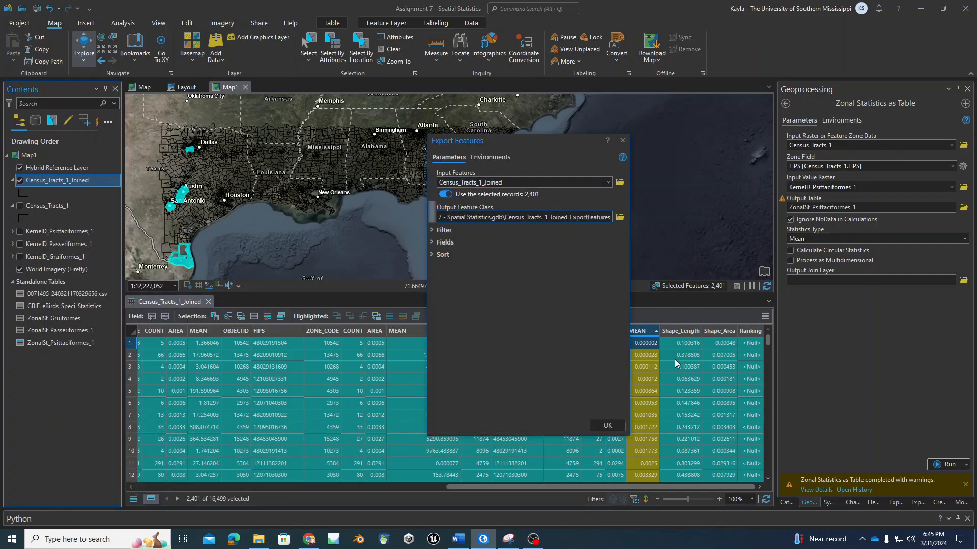
pyautogui.write('Ranking_Tract')
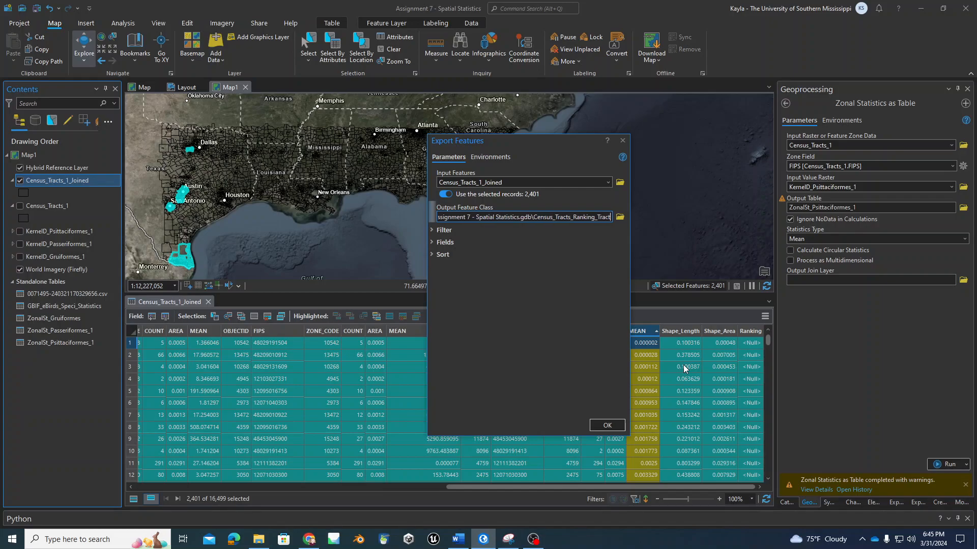
pyautogui.press('BackSpace')
pyautogui.press('BackSpace')
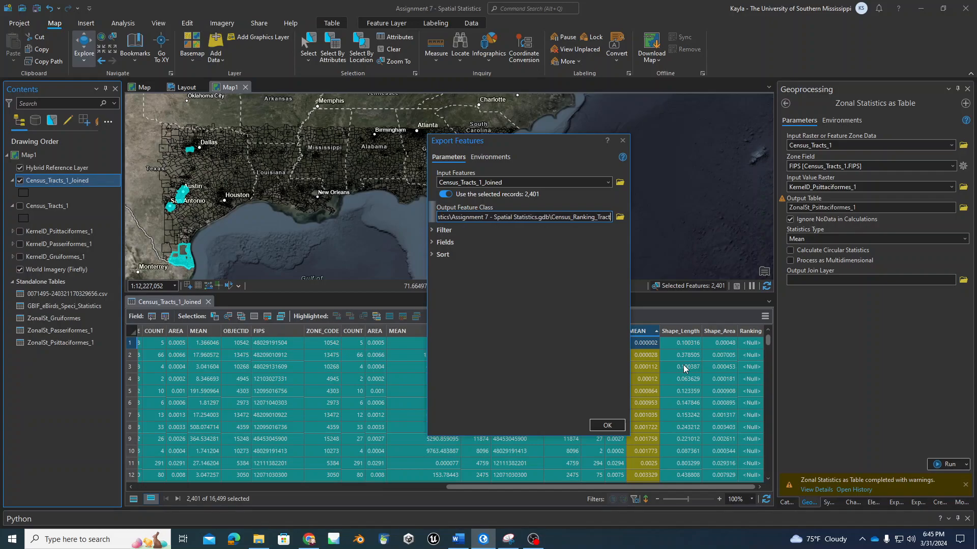
pyautogui.click(607, 425)
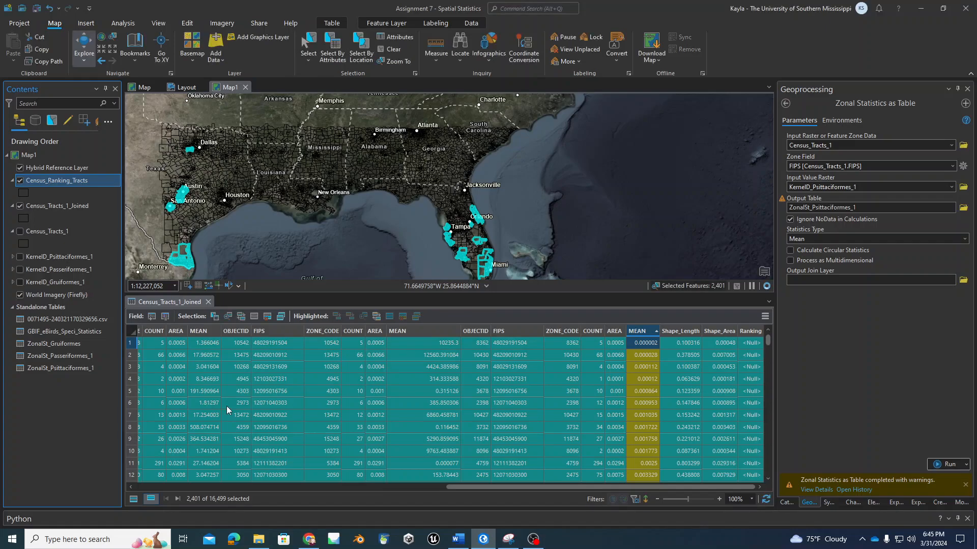
# Hide the Census_Tracts_1_Joined layer and close its attribute table.
pyautogui.click(20, 205)
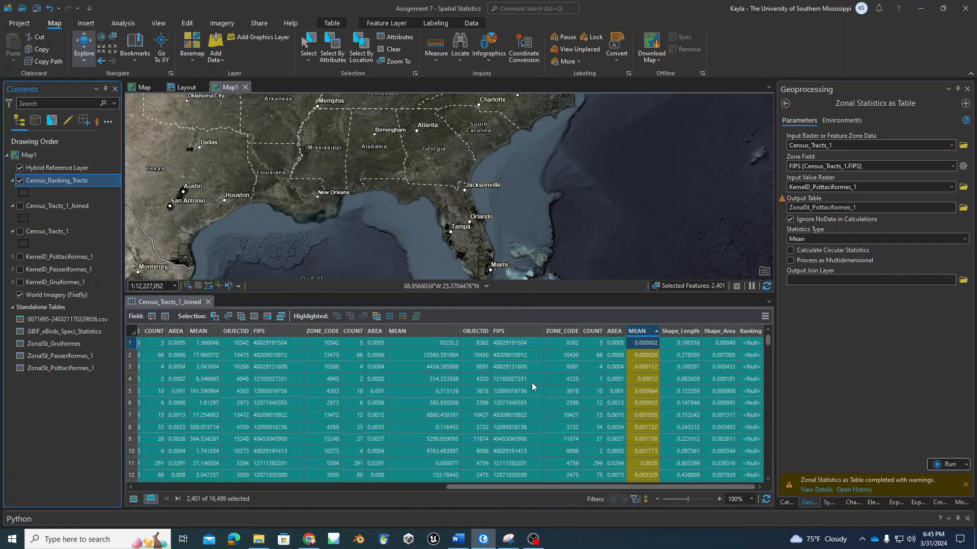
pyautogui.click(173, 303)
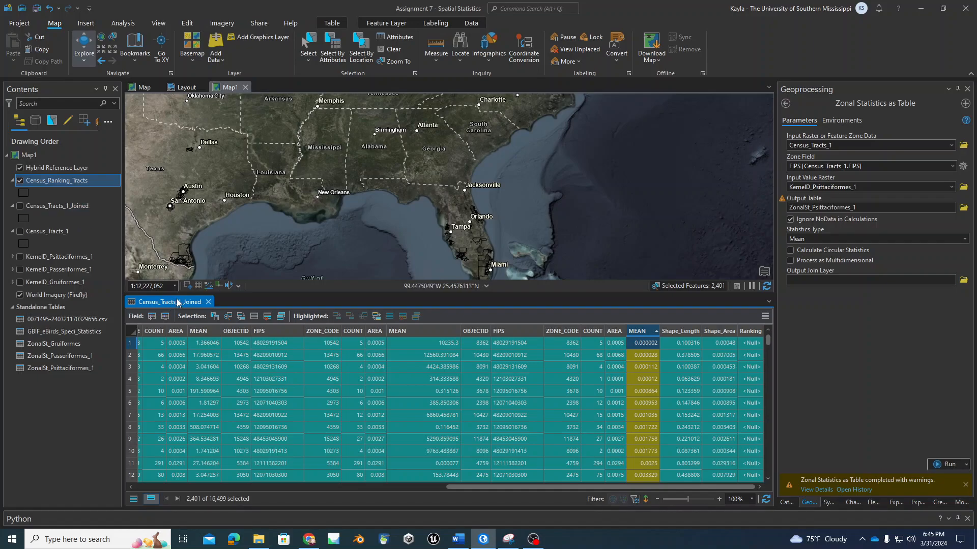
pyautogui.click(208, 302)
# Open the Census_Ranking_Tracts attribute table and start a field calculation on the Ranking field.
pyautogui.rightClick(51, 180)
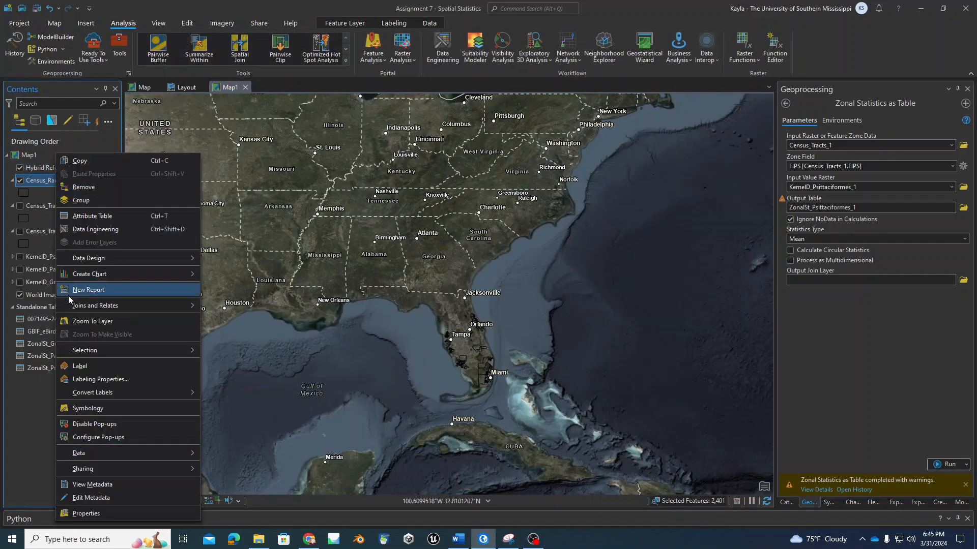
pyautogui.click(78, 215)
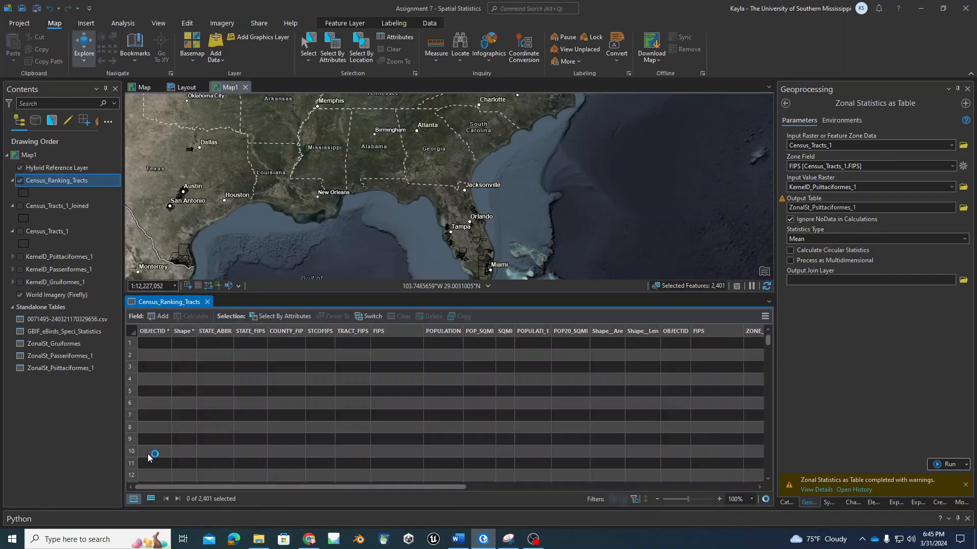
pyautogui.moveTo(334, 487); pyautogui.dragTo(903, 492)
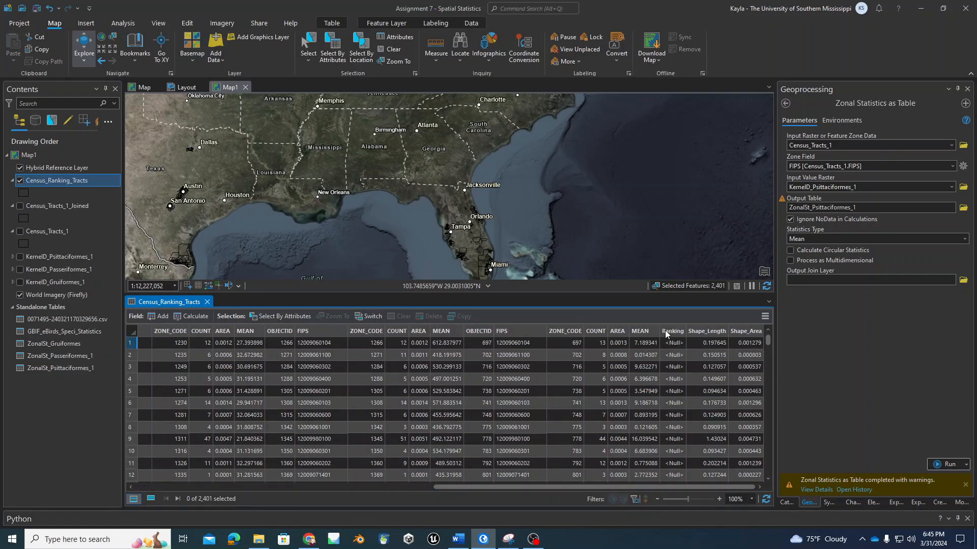
pyautogui.moveTo(664, 330)
pyautogui.rightClick(664, 331)
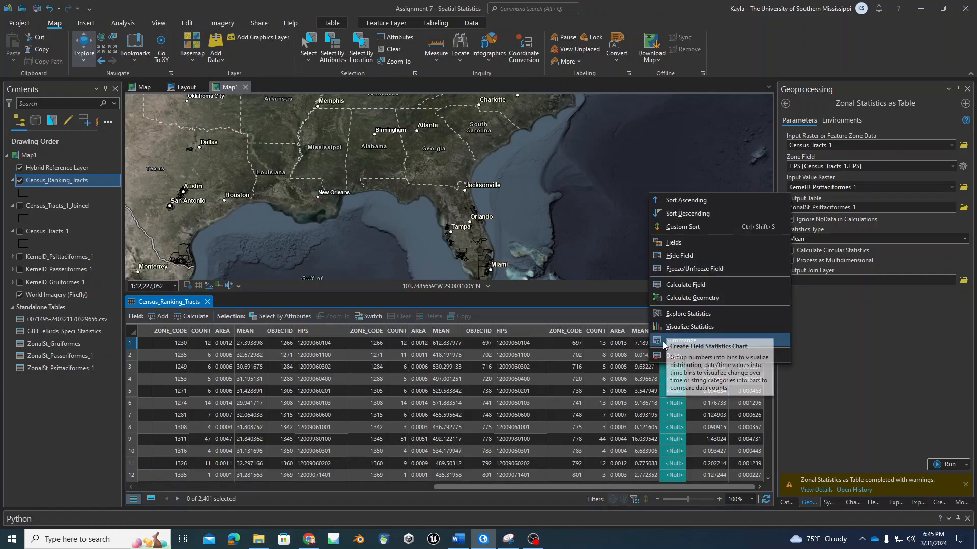
pyautogui.click(689, 284)
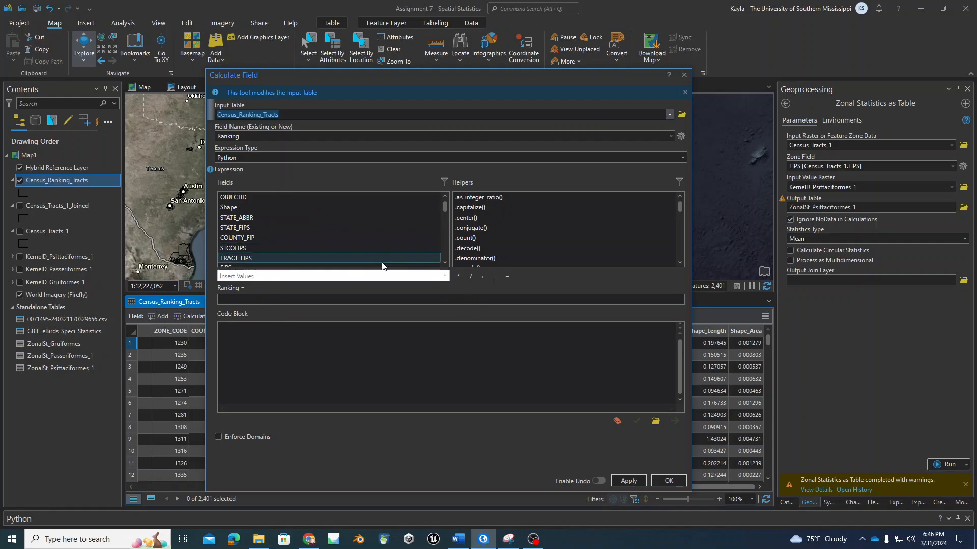
# Begin the Ranking expression with an opening parenthesis followed by the first MEAN field.
pyautogui.click(262, 301)
pyautogui.write('(')
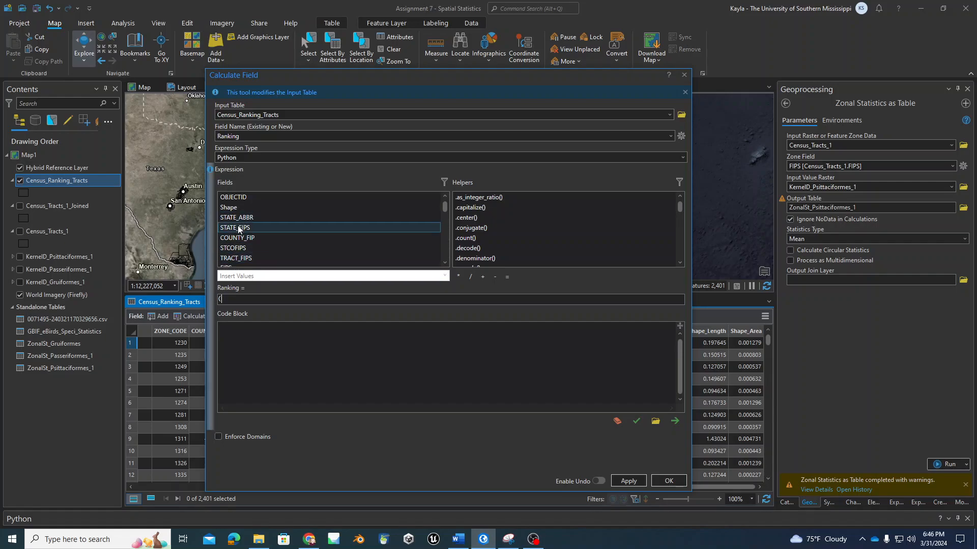
pyautogui.click(446, 265)
pyautogui.click(445, 265)
pyautogui.click(445, 265)
pyautogui.click(446, 265)
pyautogui.click(445, 264)
pyautogui.click(445, 265)
pyautogui.click(445, 265)
pyautogui.click(446, 265)
pyautogui.click(446, 265)
pyautogui.click(446, 265)
pyautogui.click(445, 265)
pyautogui.click(446, 265)
pyautogui.click(446, 265)
pyautogui.click(446, 265)
pyautogui.click(446, 265)
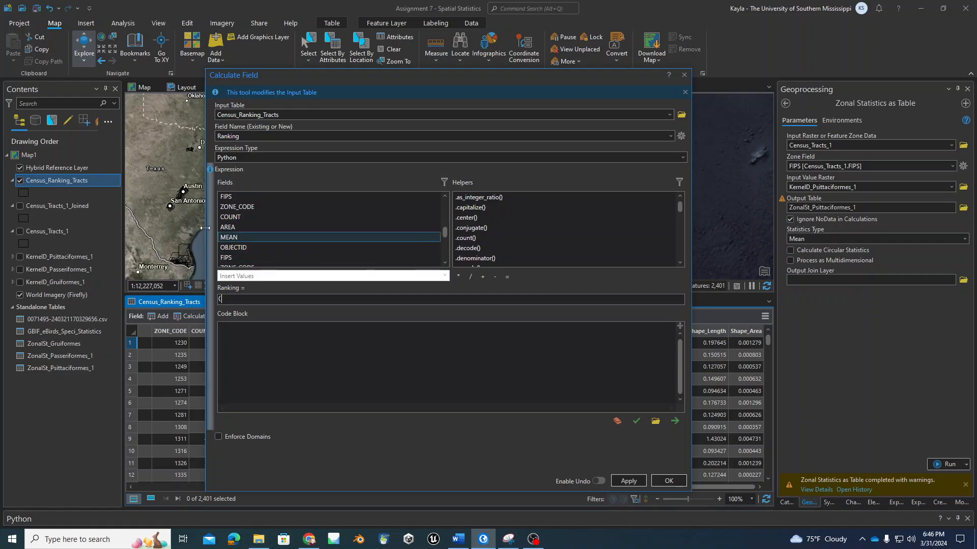
pyautogui.doubleClick(230, 236)
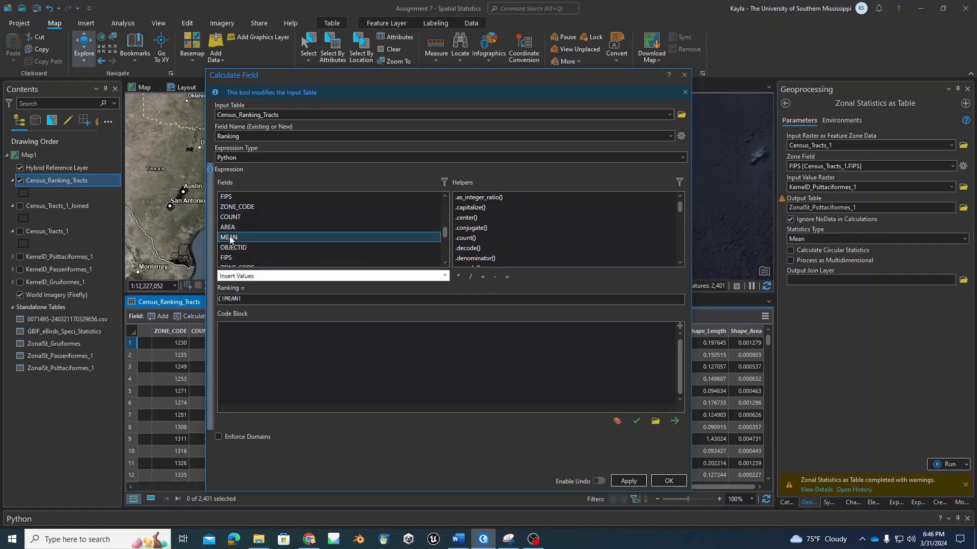
# Extend the Ranking expression with a plus sign and the second MEAN field, !MEAN_1!
pyautogui.click(483, 277)
pyautogui.click(446, 265)
pyautogui.click(445, 265)
pyautogui.click(445, 265)
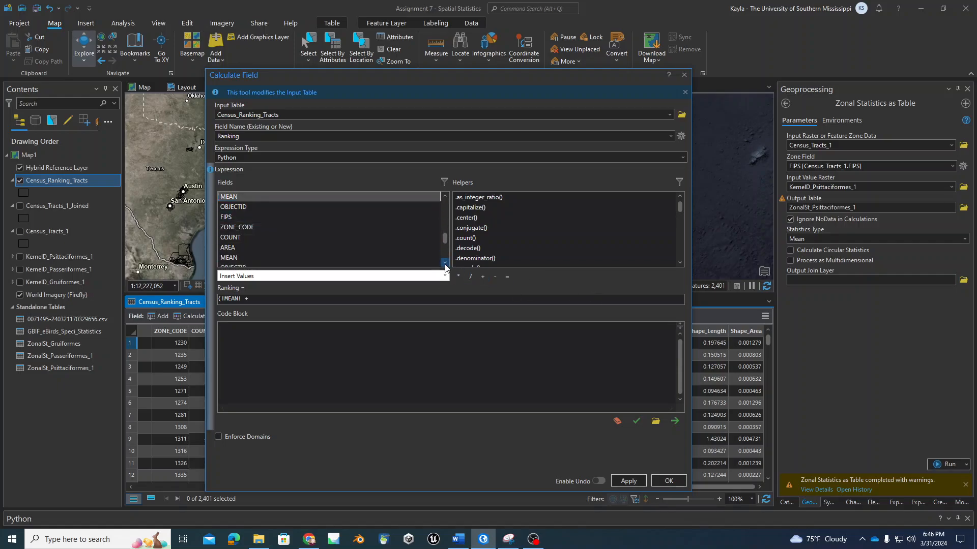
pyautogui.doubleClick(226, 259)
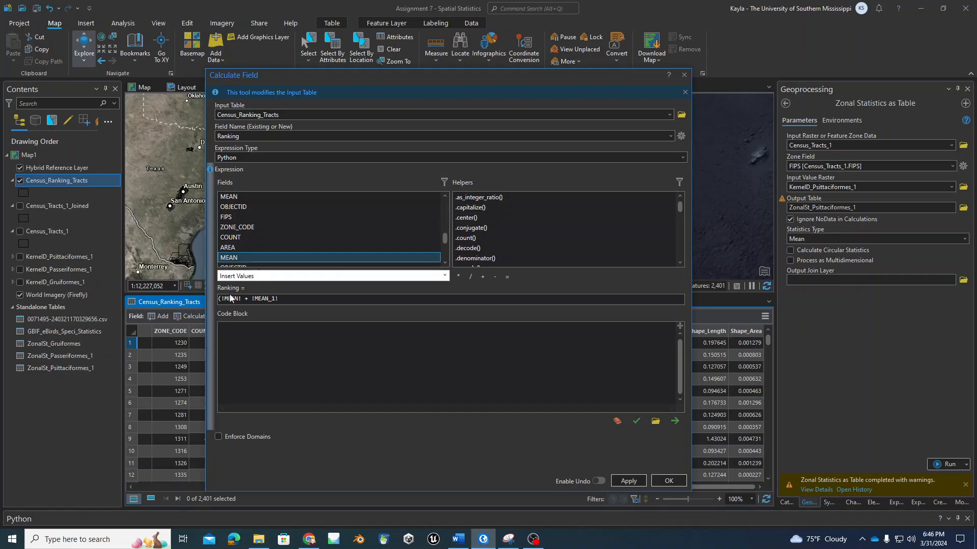
# Extend the Ranking expression with another plus sign and the third MEAN field, !MEAN_12!
pyautogui.click(289, 300)
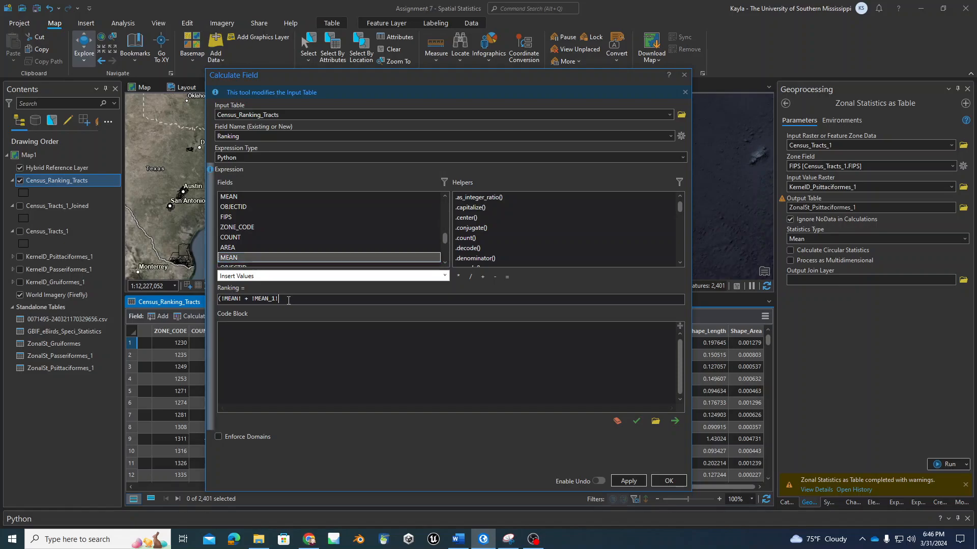
pyautogui.click(481, 277)
pyautogui.click(445, 264)
pyautogui.click(445, 263)
pyautogui.click(445, 264)
pyautogui.click(444, 264)
pyautogui.click(445, 263)
pyautogui.click(444, 264)
pyautogui.click(445, 264)
pyautogui.click(445, 264)
pyautogui.click(445, 264)
pyautogui.doubleClick(260, 248)
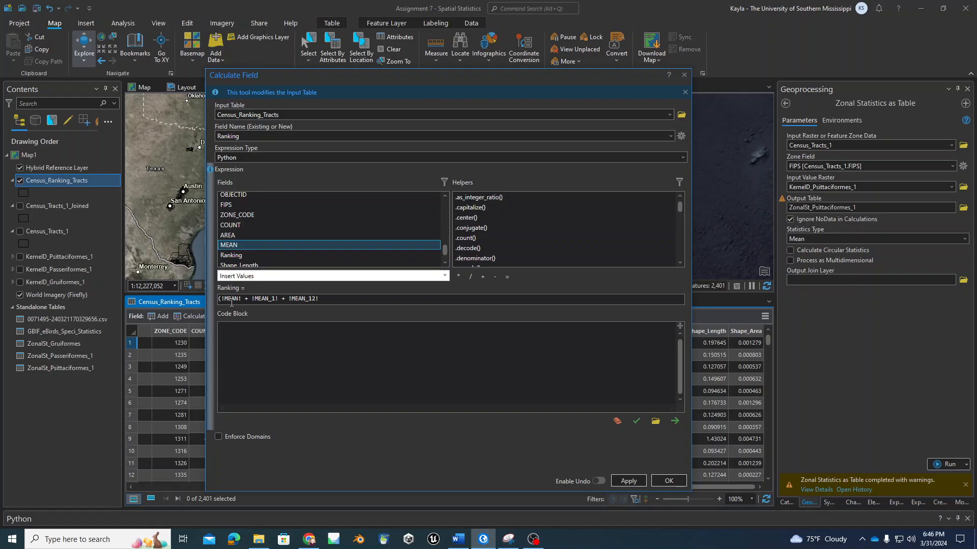
# Complete the expression as (!MEAN! + !MEAN_1! + !MEAN_12!)/3 and run the field calculation.
pyautogui.moveTo(242, 299); pyautogui.dragTo(217, 299)
pyautogui.moveTo(278, 299); pyautogui.dragTo(258, 299)
pyautogui.moveTo(320, 299); pyautogui.dragTo(292, 299)
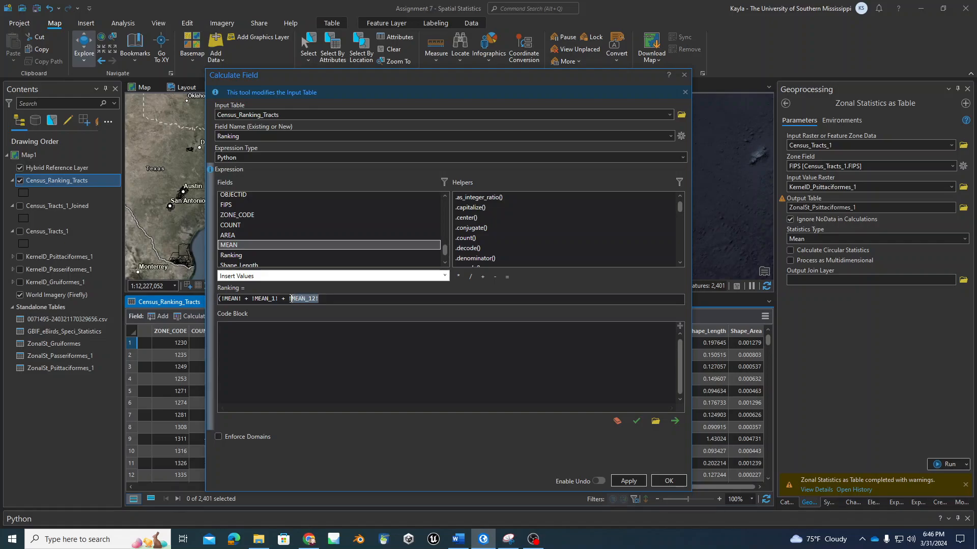
pyautogui.click(326, 300)
pyautogui.write('/3')
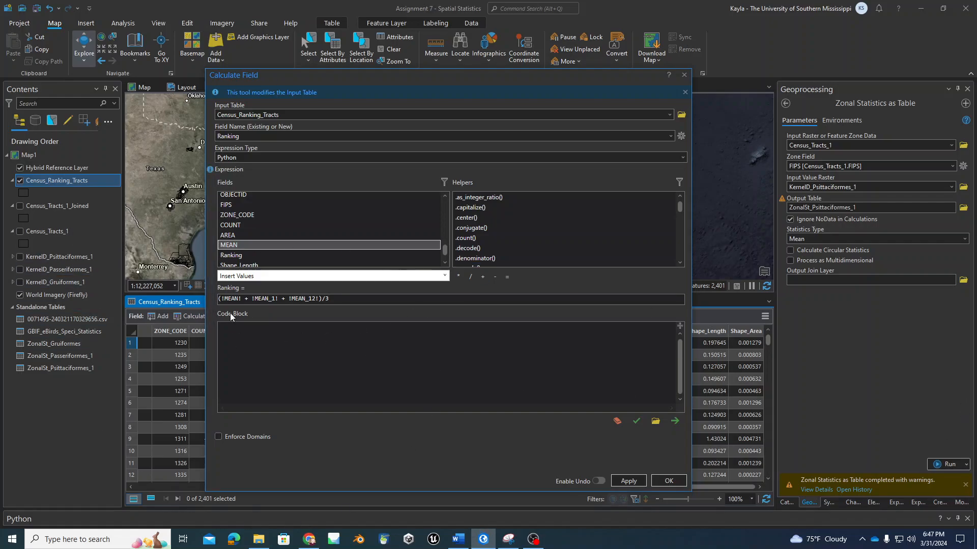
pyautogui.moveTo(352, 301); pyautogui.dragTo(206, 298)
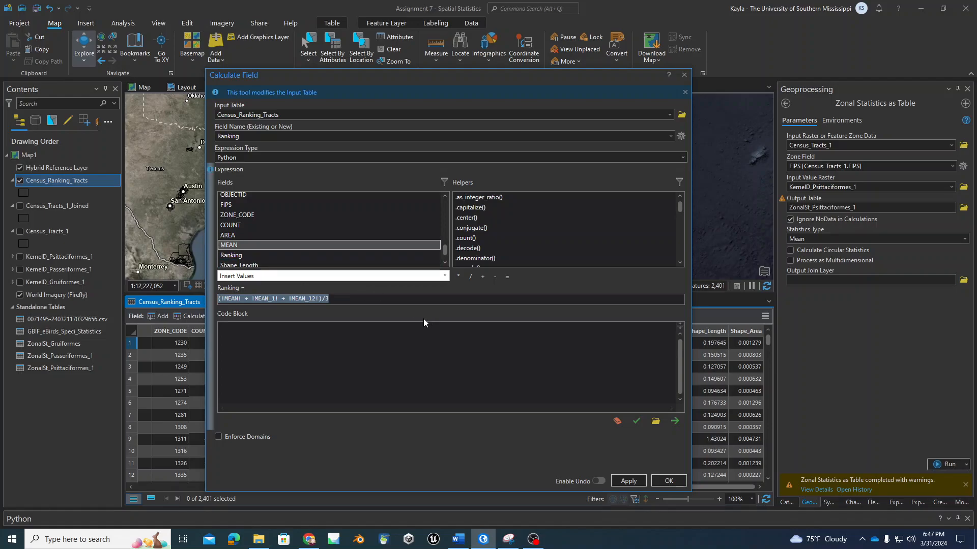
pyautogui.click(384, 300)
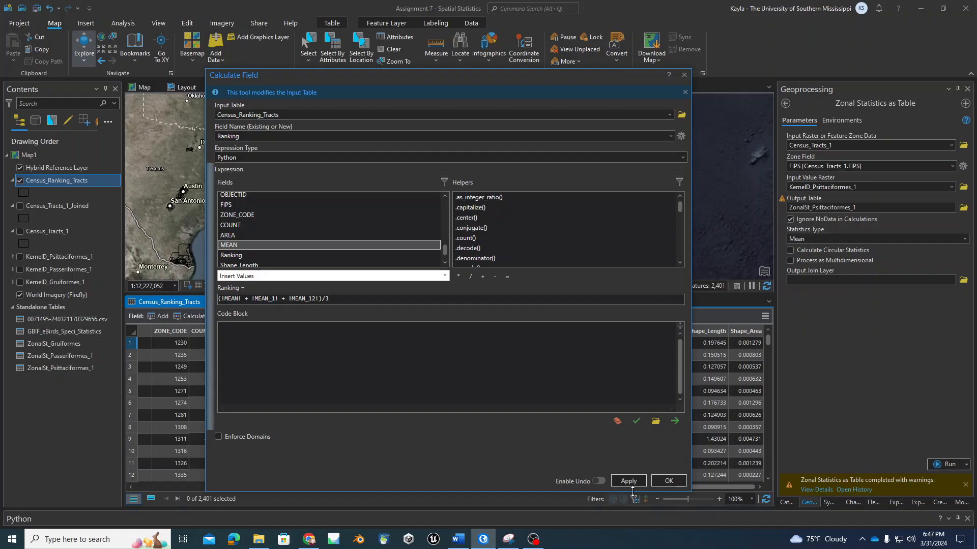
pyautogui.click(666, 482)
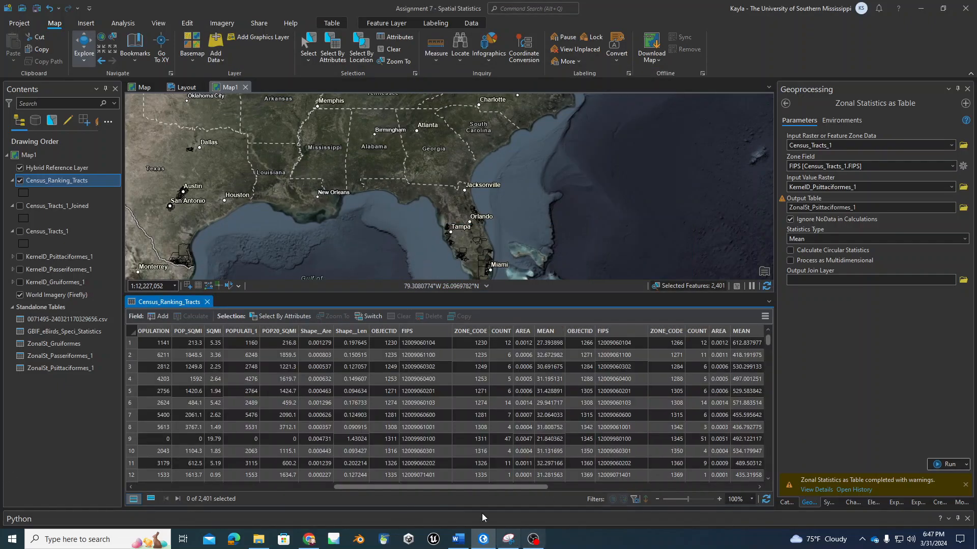
# Sort the Ranking field ascending and descending, select the highest-ranked tract, and examine its location on the map.
pyautogui.moveTo(468, 490); pyautogui.dragTo(700, 466)
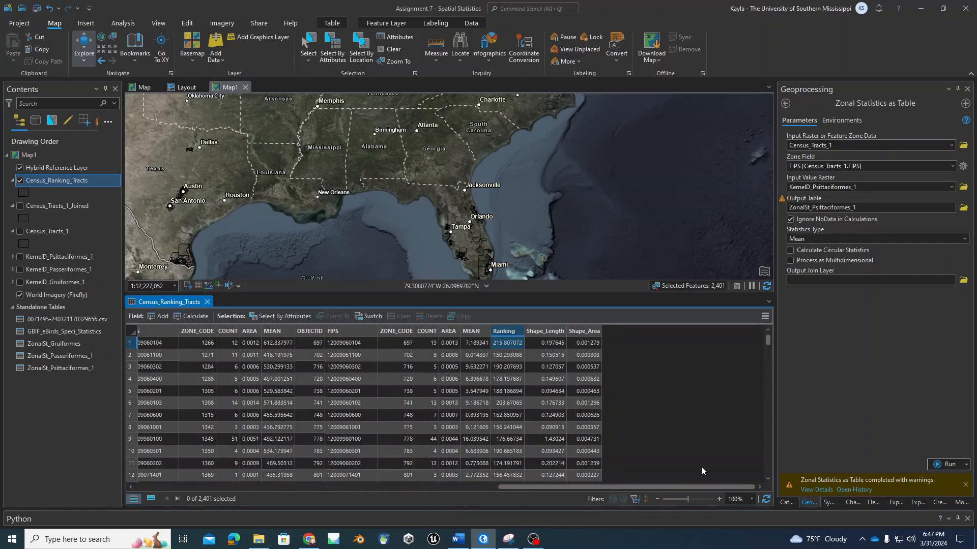
pyautogui.doubleClick(501, 331)
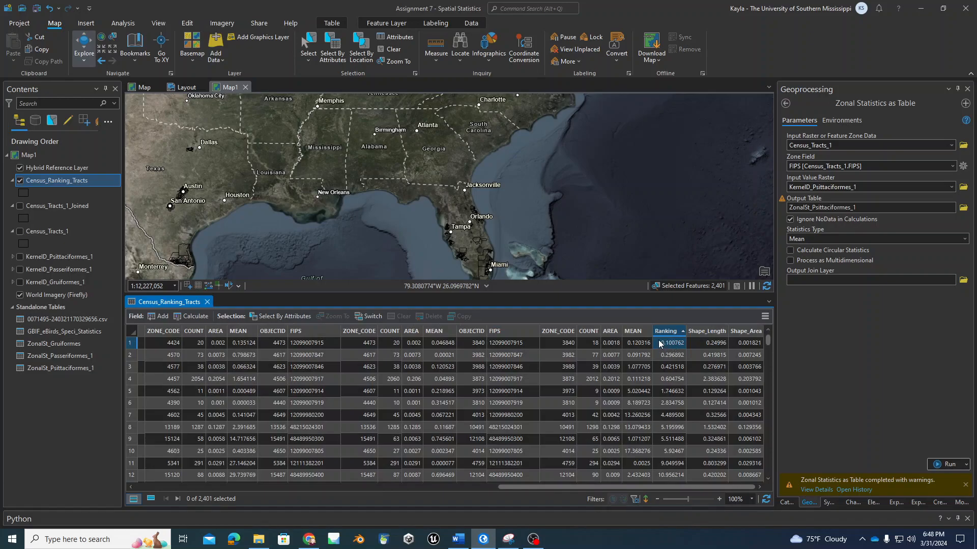
pyautogui.doubleClick(663, 331)
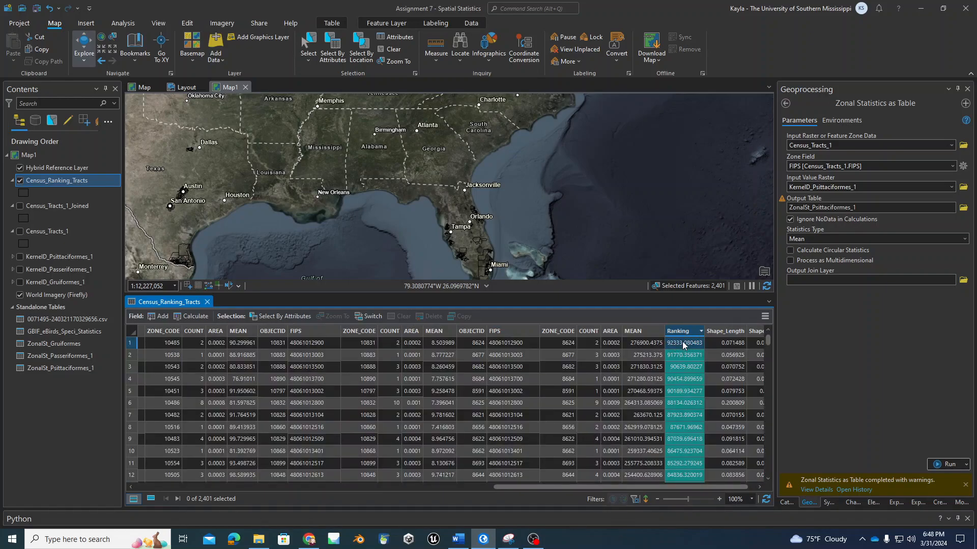
pyautogui.click(131, 345)
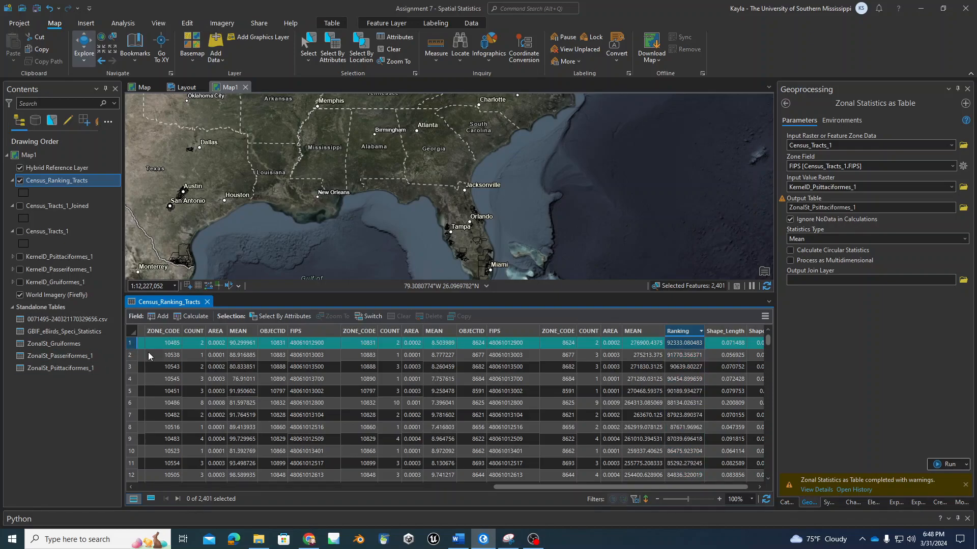
pyautogui.scroll(4, 188, 246)
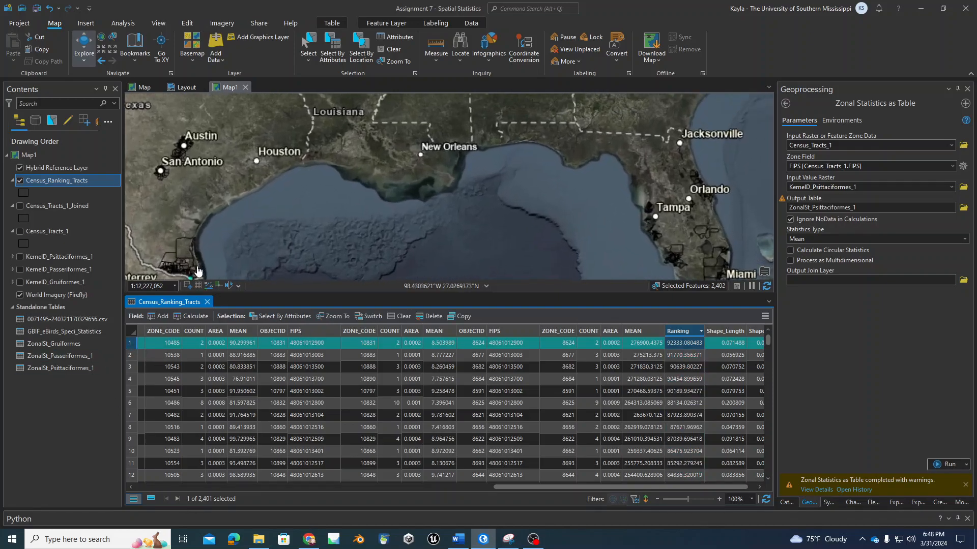
pyautogui.scroll(9, 187, 203)
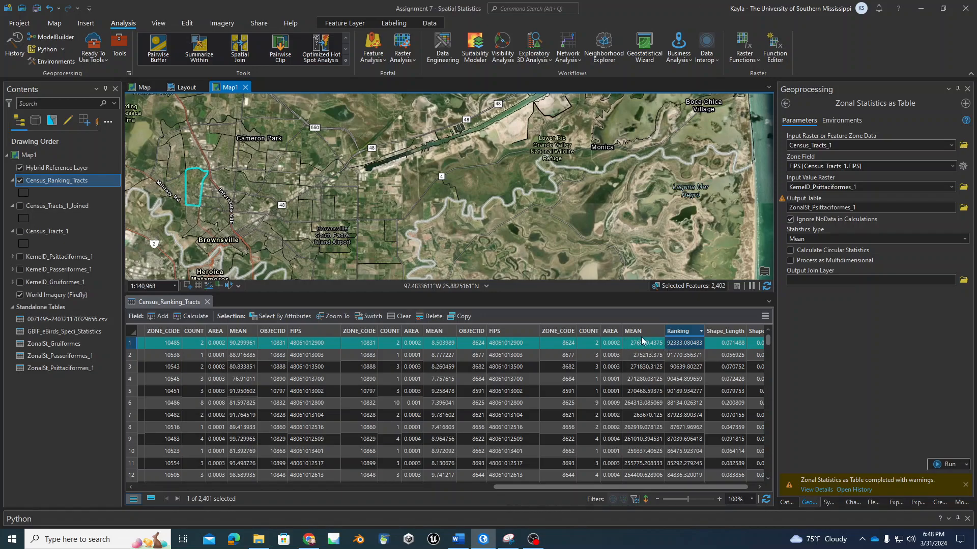
pyautogui.scroll(-4, 297, 191)
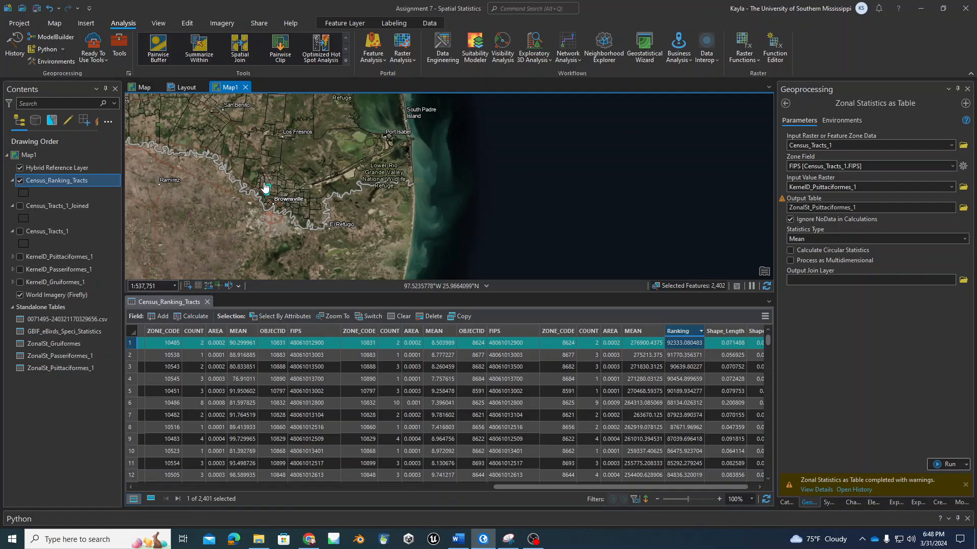
# Clear the feature selection and close the Census_Ranking_Tracts attribute table.
pyautogui.click(54, 23)
pyautogui.click(393, 49)
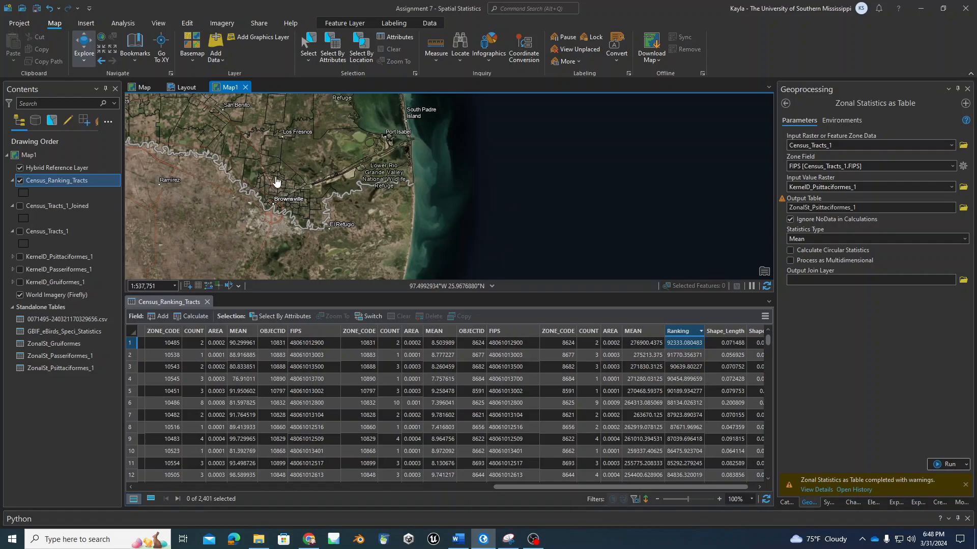
pyautogui.scroll(-3, 287, 209)
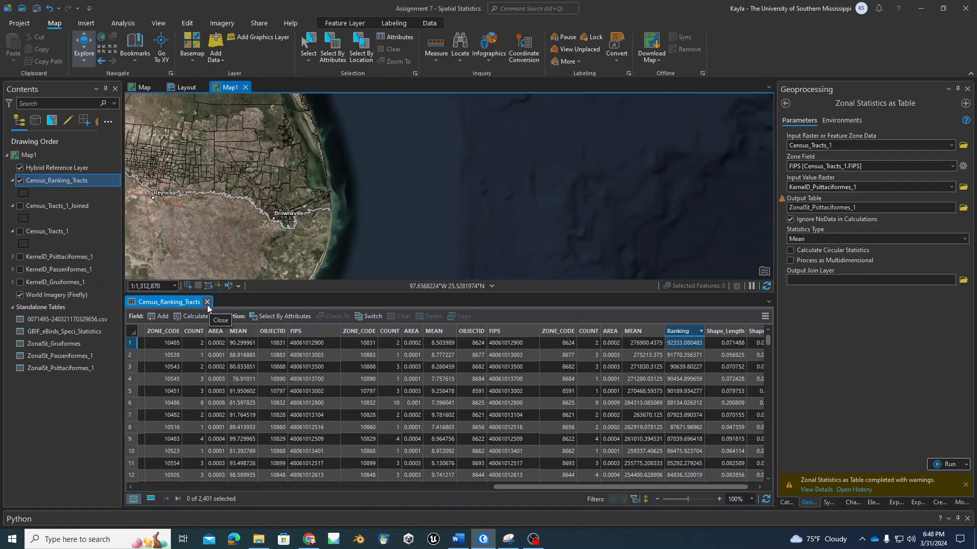
pyautogui.scroll(-3, 224, 157)
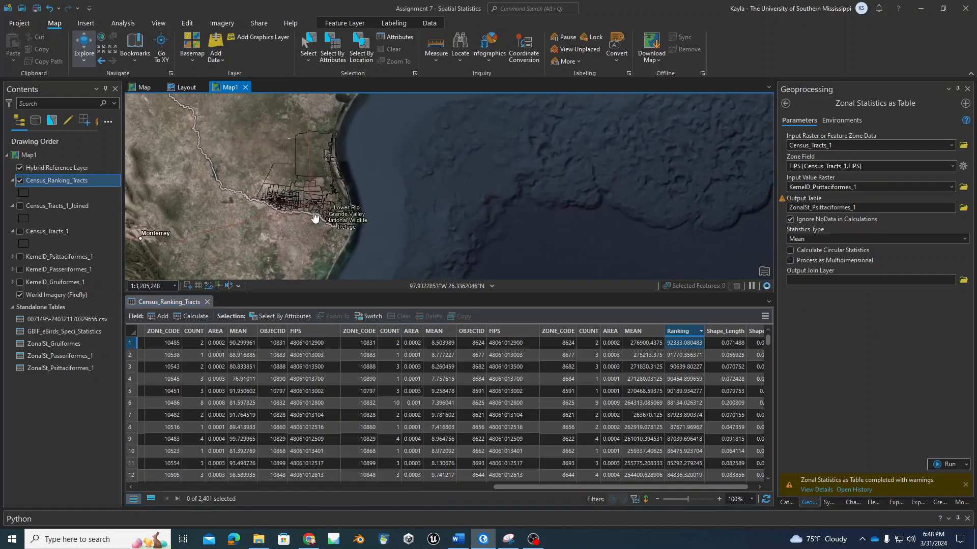
pyautogui.click(207, 302)
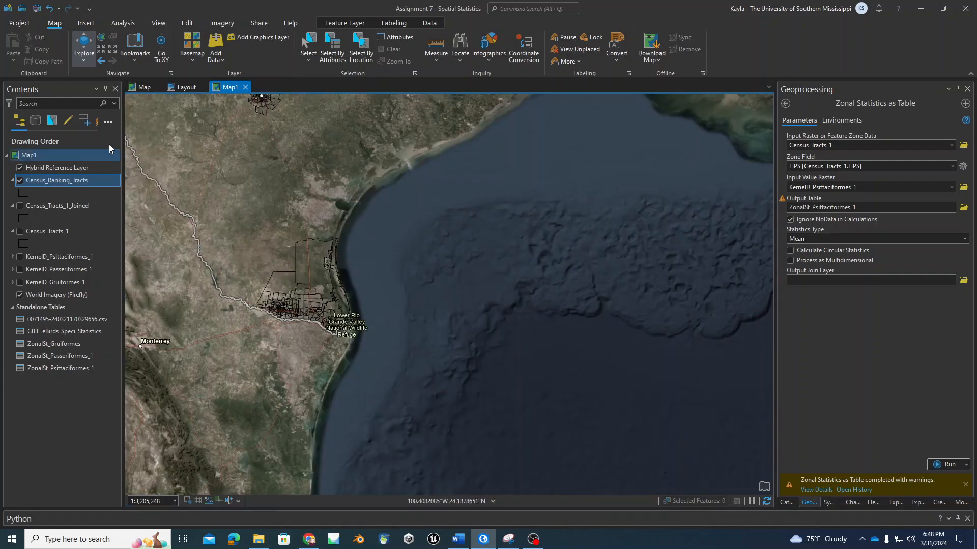
# Open the symbology settings of Census_Ranking_Tracts and review the available primary symbology types.
pyautogui.rightClick(63, 182)
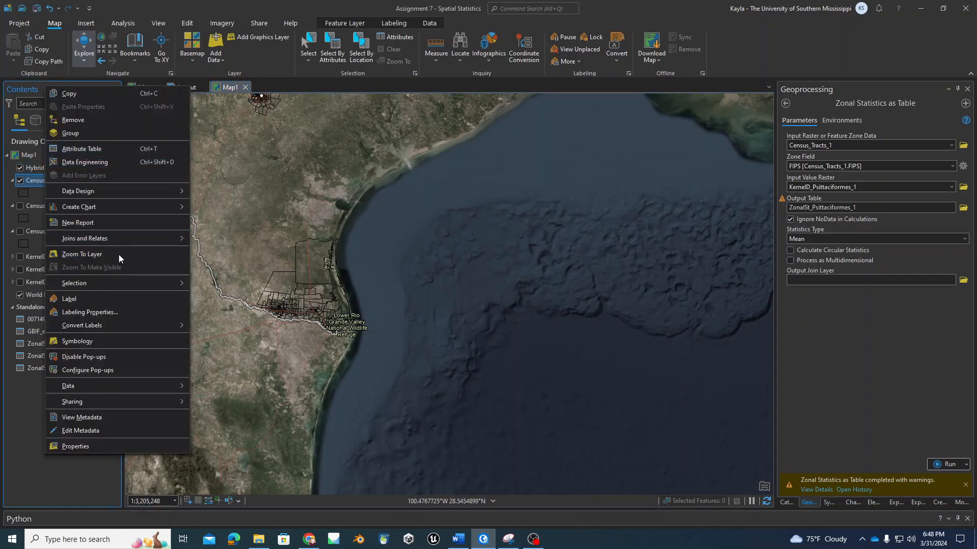
pyautogui.click(120, 339)
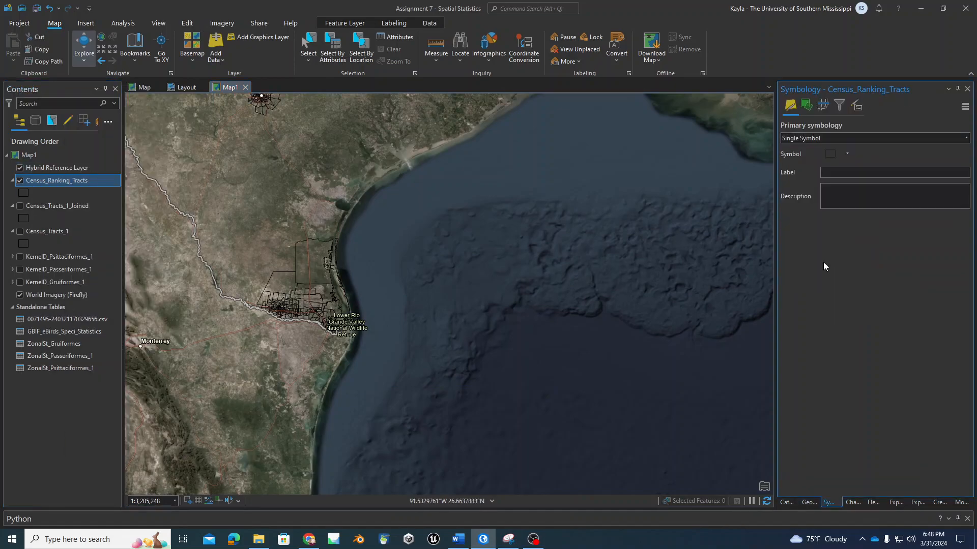
pyautogui.click(957, 139)
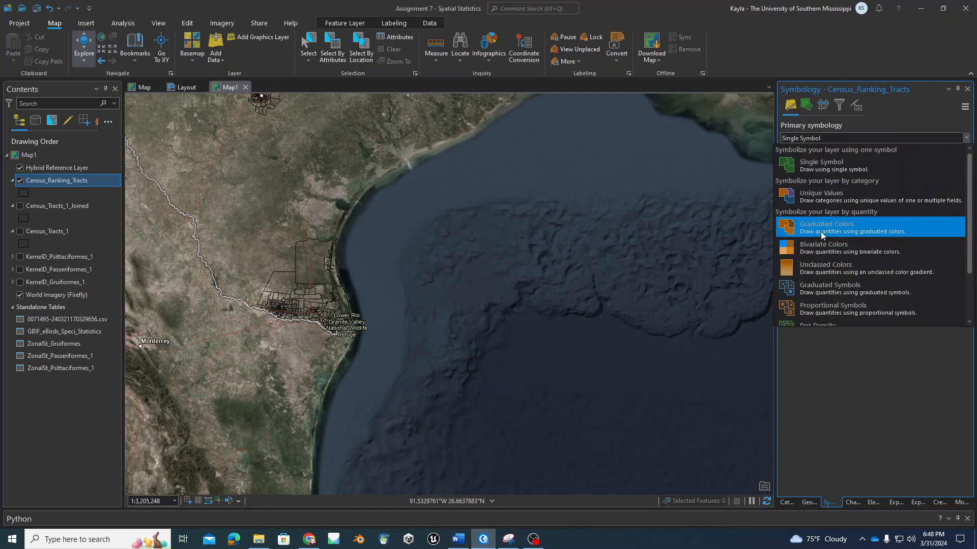
pyautogui.scroll(-4, 490, 266)
pyautogui.moveTo(599, 202); pyautogui.dragTo(392, 246)
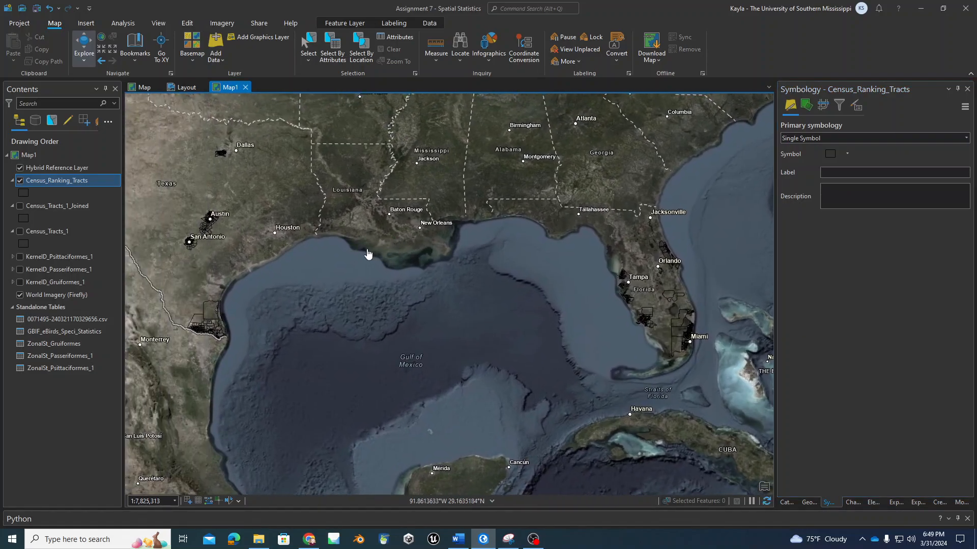
# Examine the bird hotspot layout, checking its Ranking colour classes, basemap layers, and tracts across Texas and Florida.
pyautogui.click(184, 88)
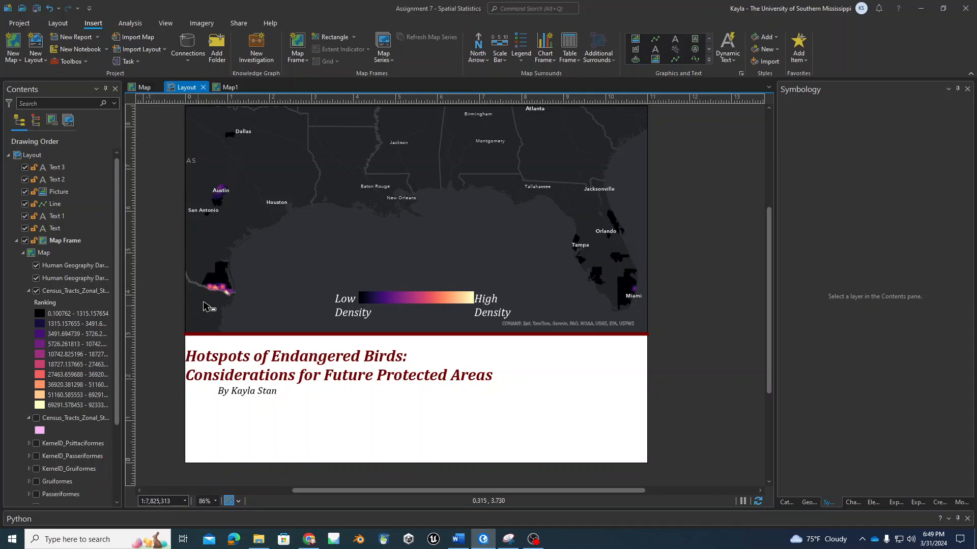
pyautogui.scroll(5, 214, 287)
pyautogui.scroll(5, 188, 279)
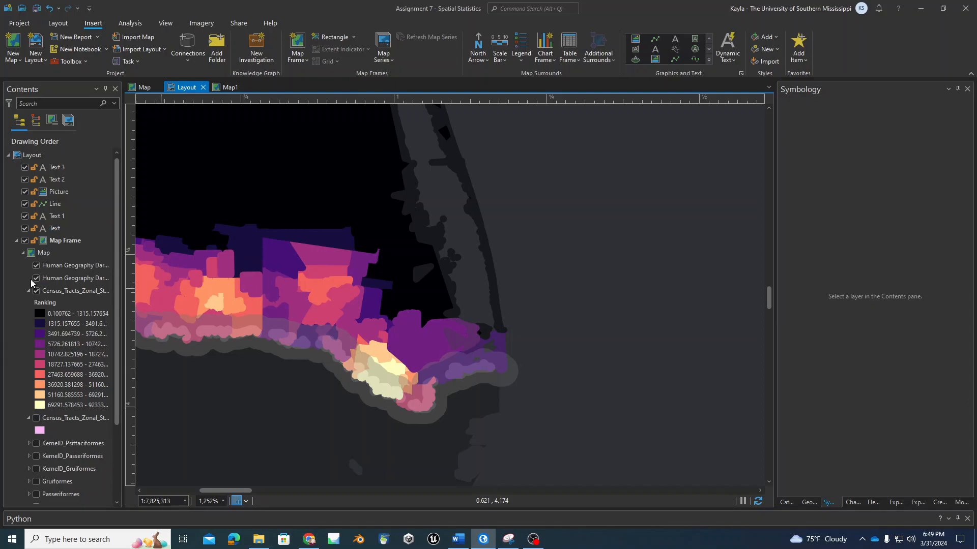
pyautogui.scroll(-2, 49, 366)
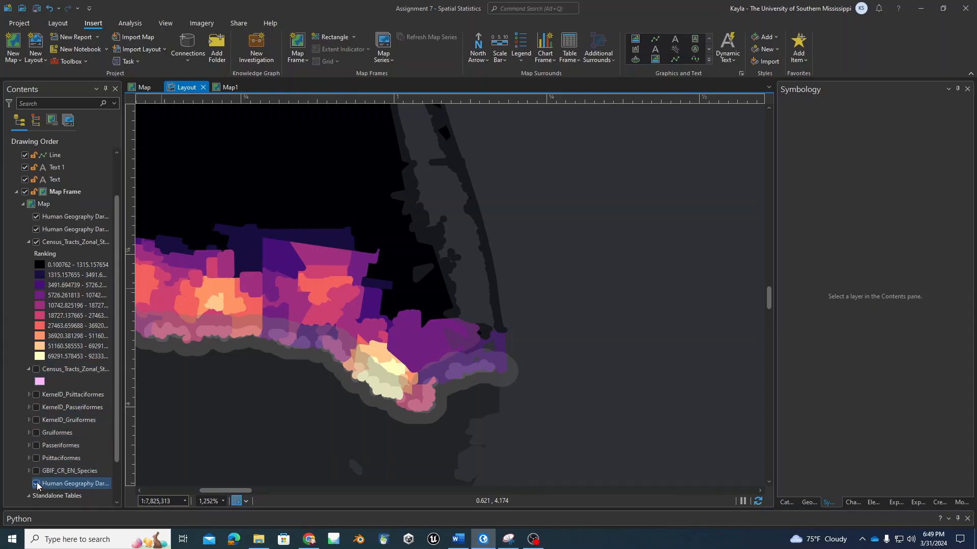
pyautogui.scroll(-2, 76, 402)
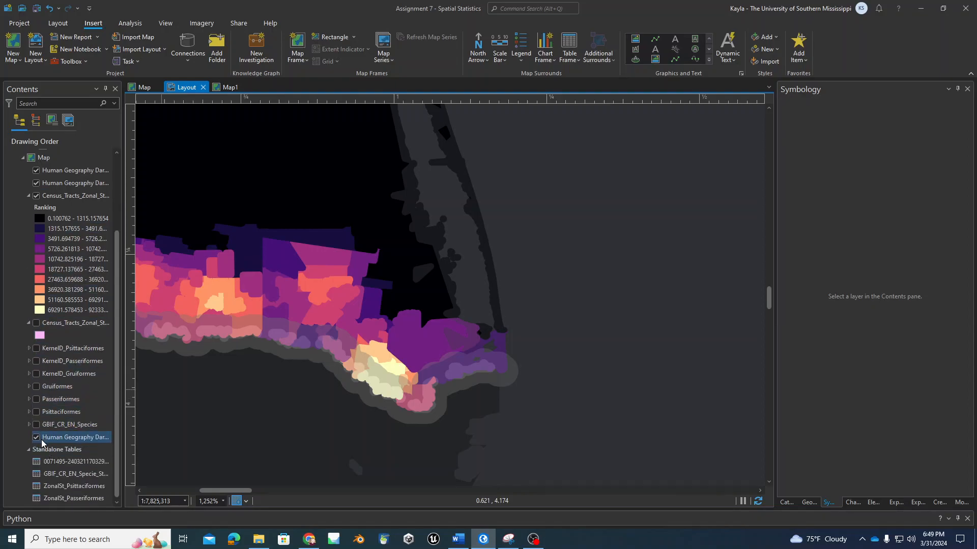
pyautogui.scroll(3, 26, 346)
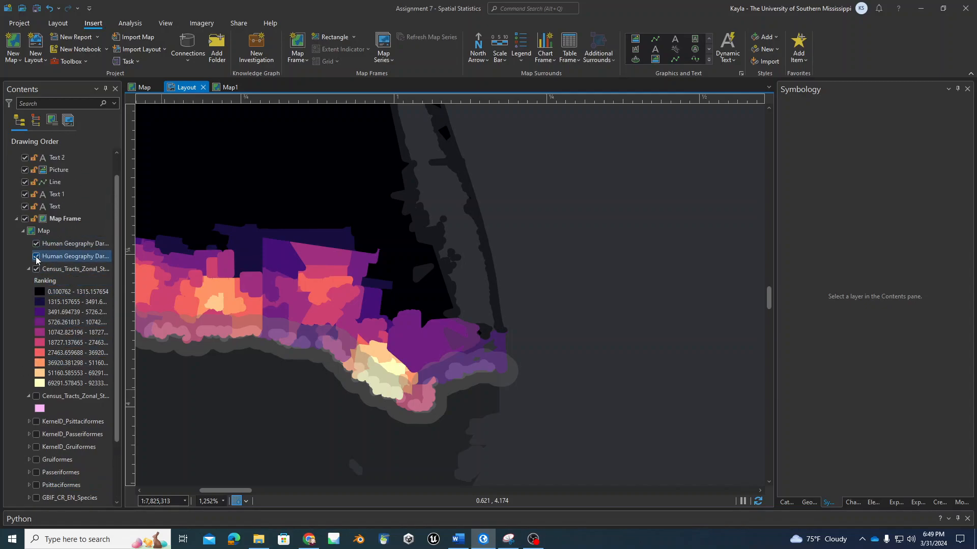
pyautogui.scroll(-10, 361, 279)
pyautogui.moveTo(499, 253); pyautogui.dragTo(587, 305)
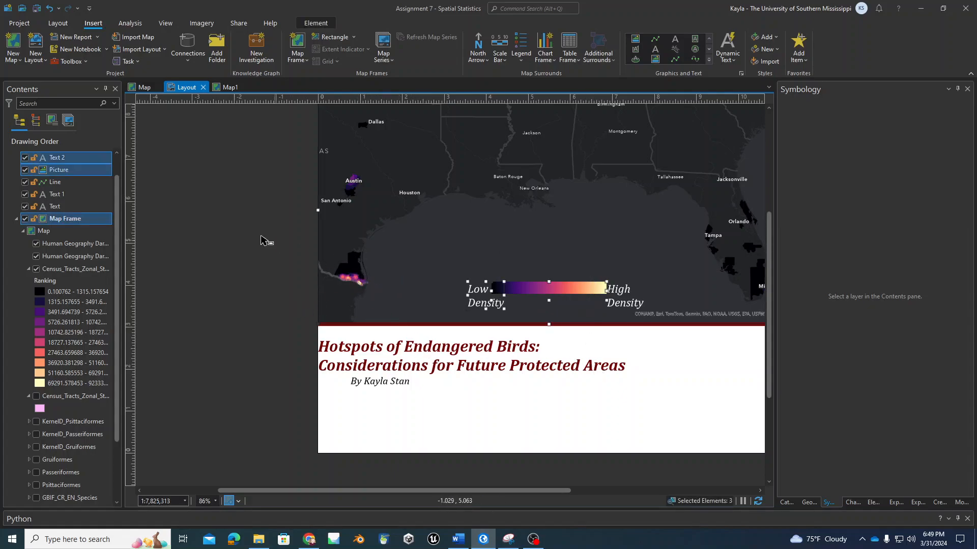
pyautogui.scroll(-3, 274, 244)
pyautogui.scroll(3, 414, 276)
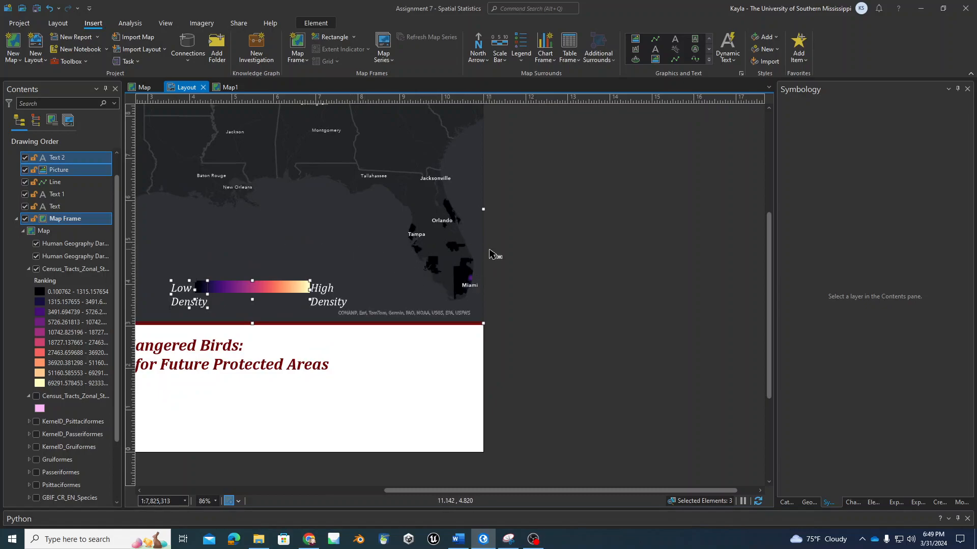
pyautogui.scroll(-3, 492, 255)
pyautogui.scroll(3, 415, 232)
pyautogui.scroll(2, 296, 235)
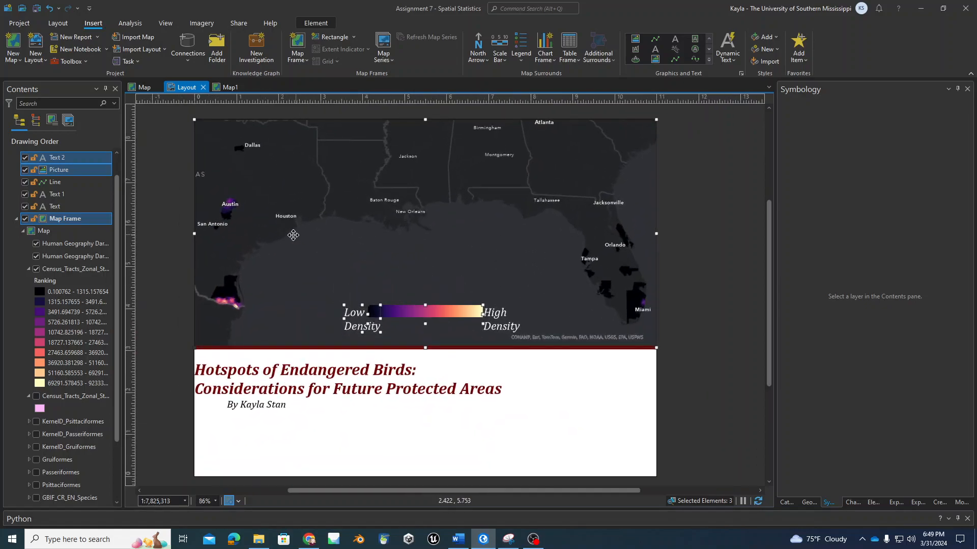